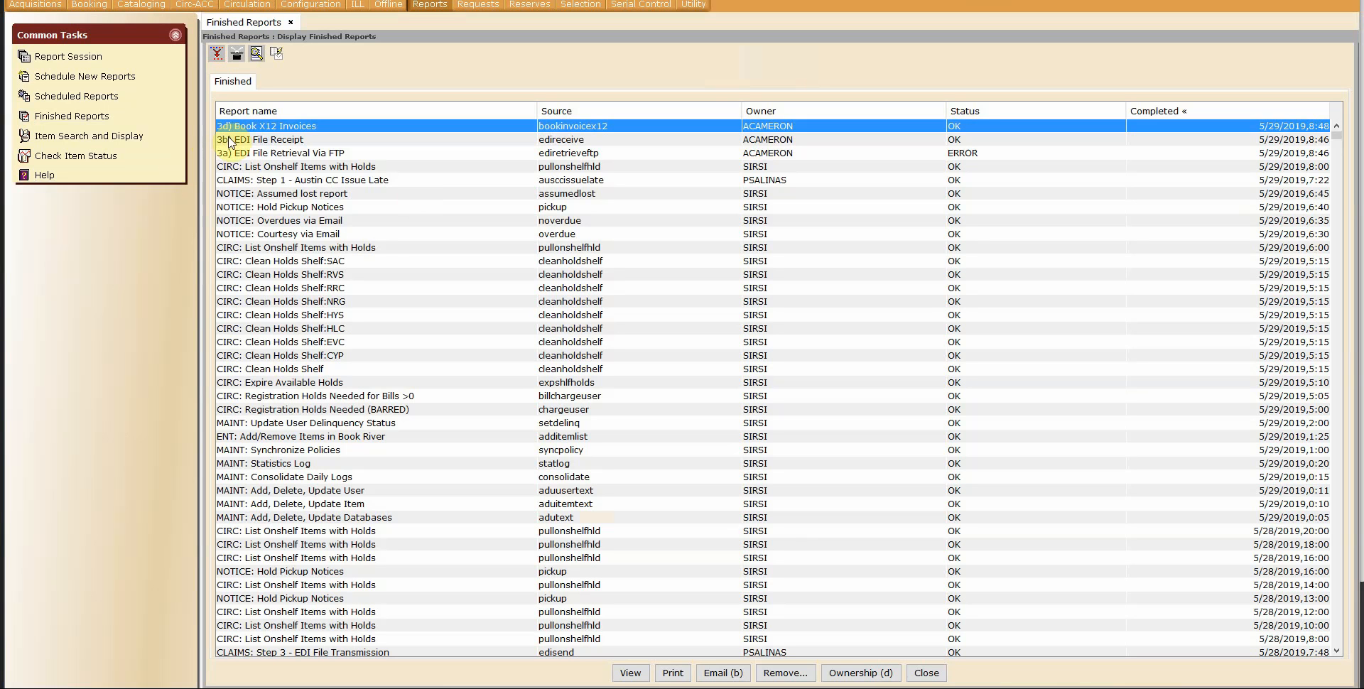
# Step: Review the top finished reports in the list and their statuses
pyautogui.click(237, 155)
pyautogui.click(242, 141)
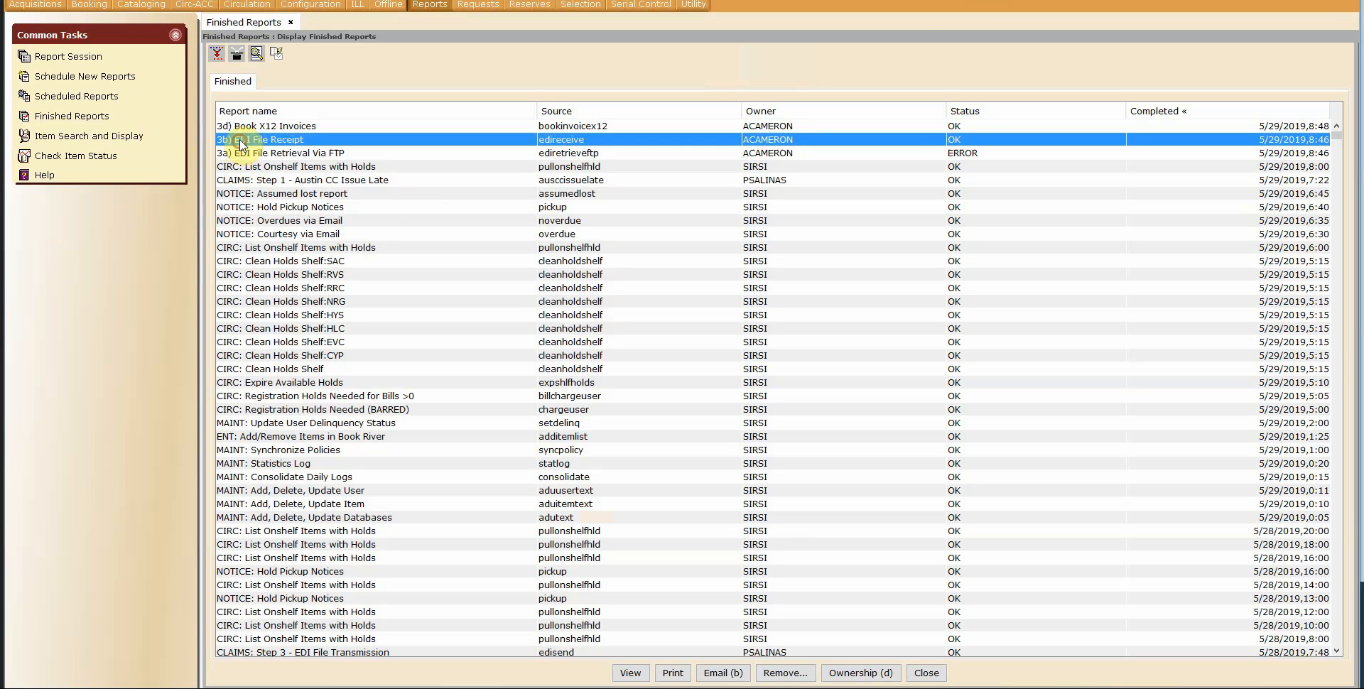
pyautogui.click(248, 128)
pyautogui.click(963, 153)
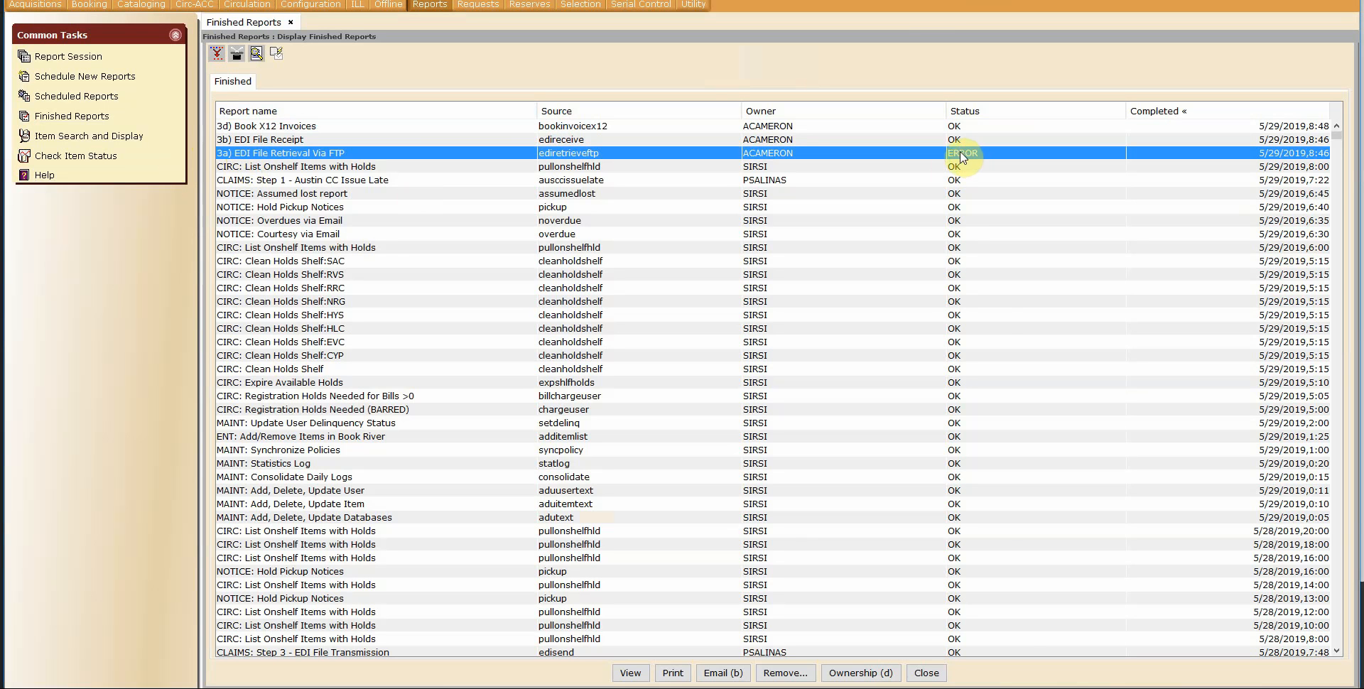
# Step: Close the finished reports and open Add Invoice Lines in the Acquisitions module
pyautogui.click(290, 24)
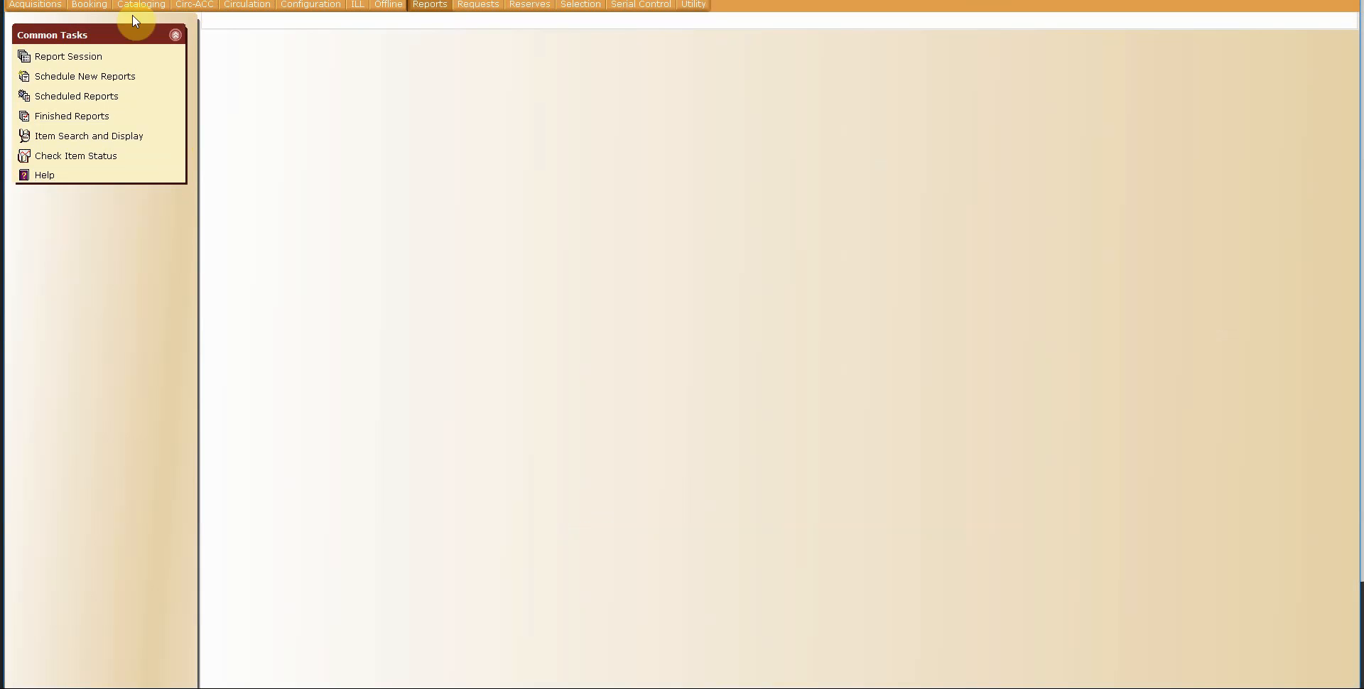
pyautogui.click(41, 7)
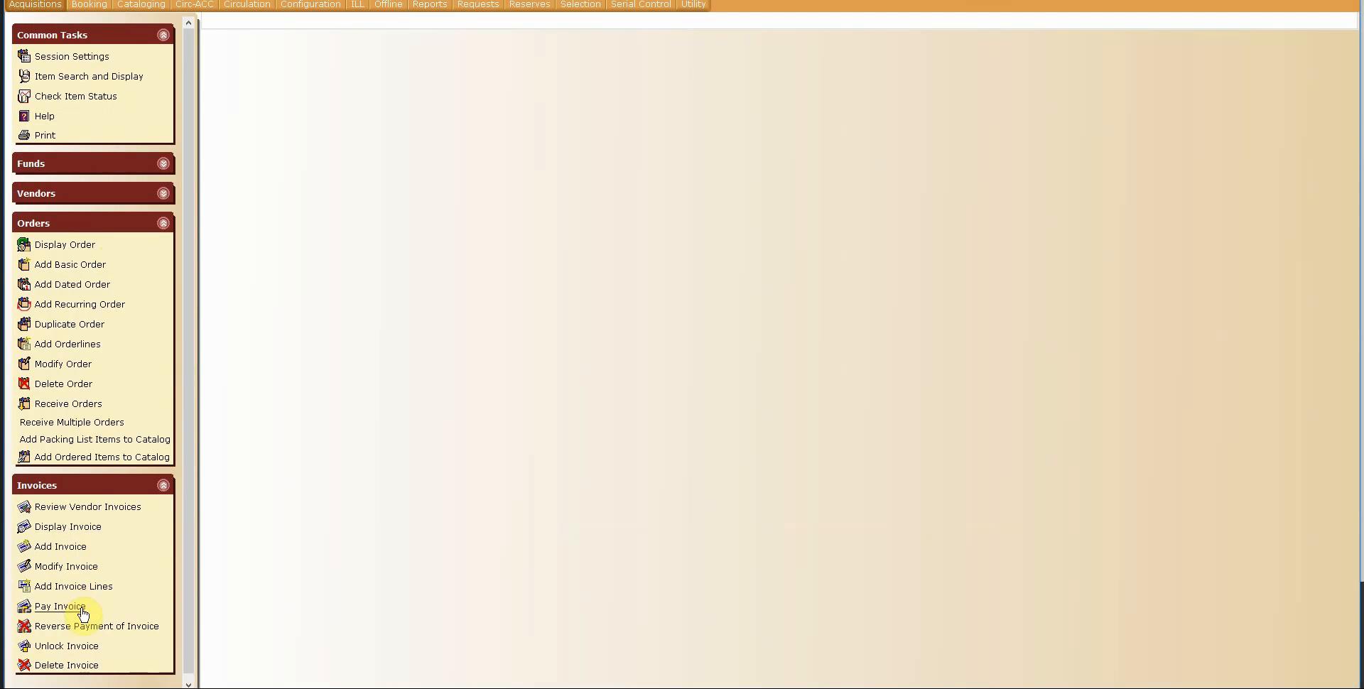
pyautogui.click(67, 587)
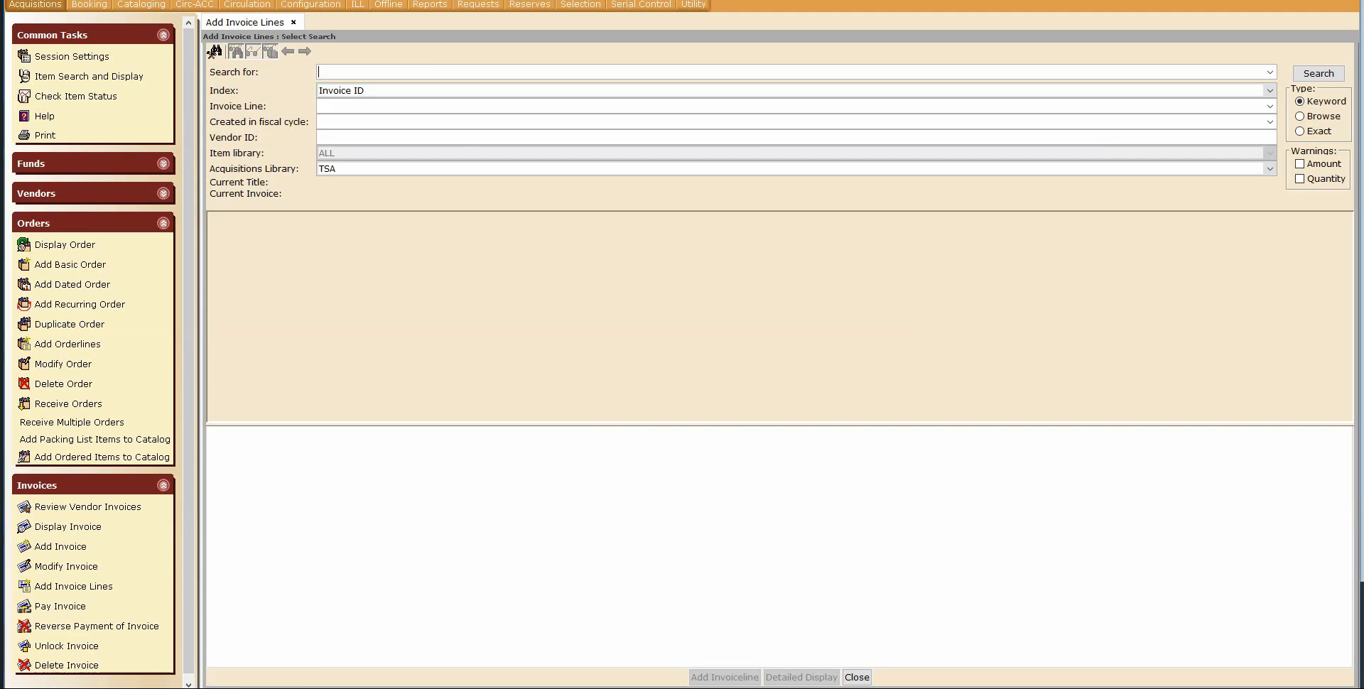
# Step: Check the GOBI invoice PDF in Gmail for its invoice number and charges, then return
pyautogui.moveTo(162, 679)
pyautogui.click(222, 597)
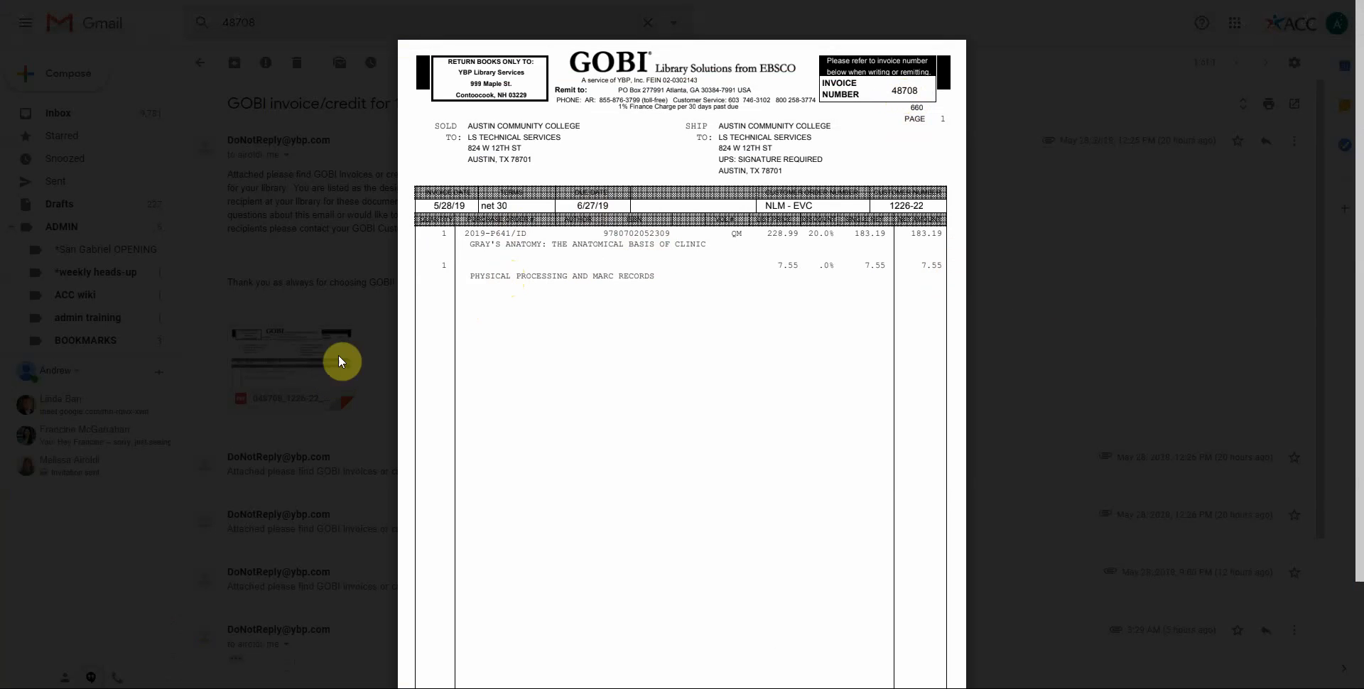
pyautogui.moveTo(277, 686)
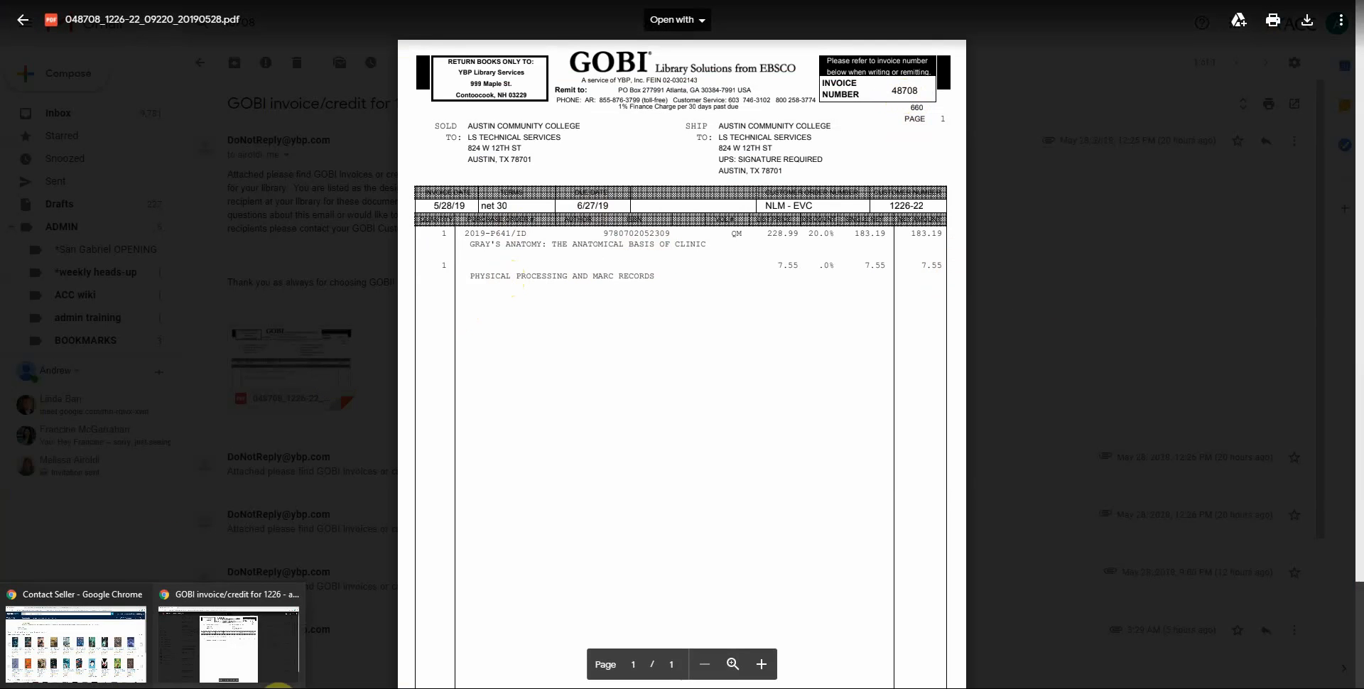
pyautogui.click(213, 687)
# Step: Search for invoice ID 2019-48708
pyautogui.click(344, 73)
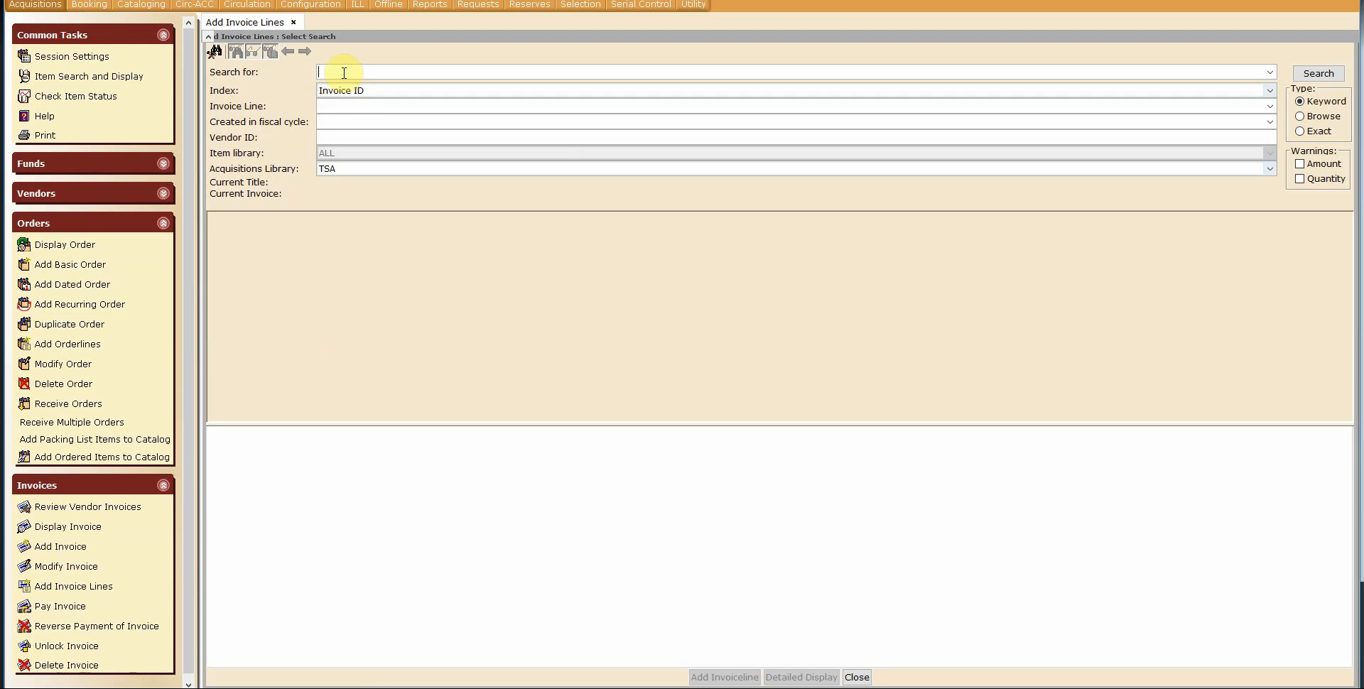
pyautogui.write('2')
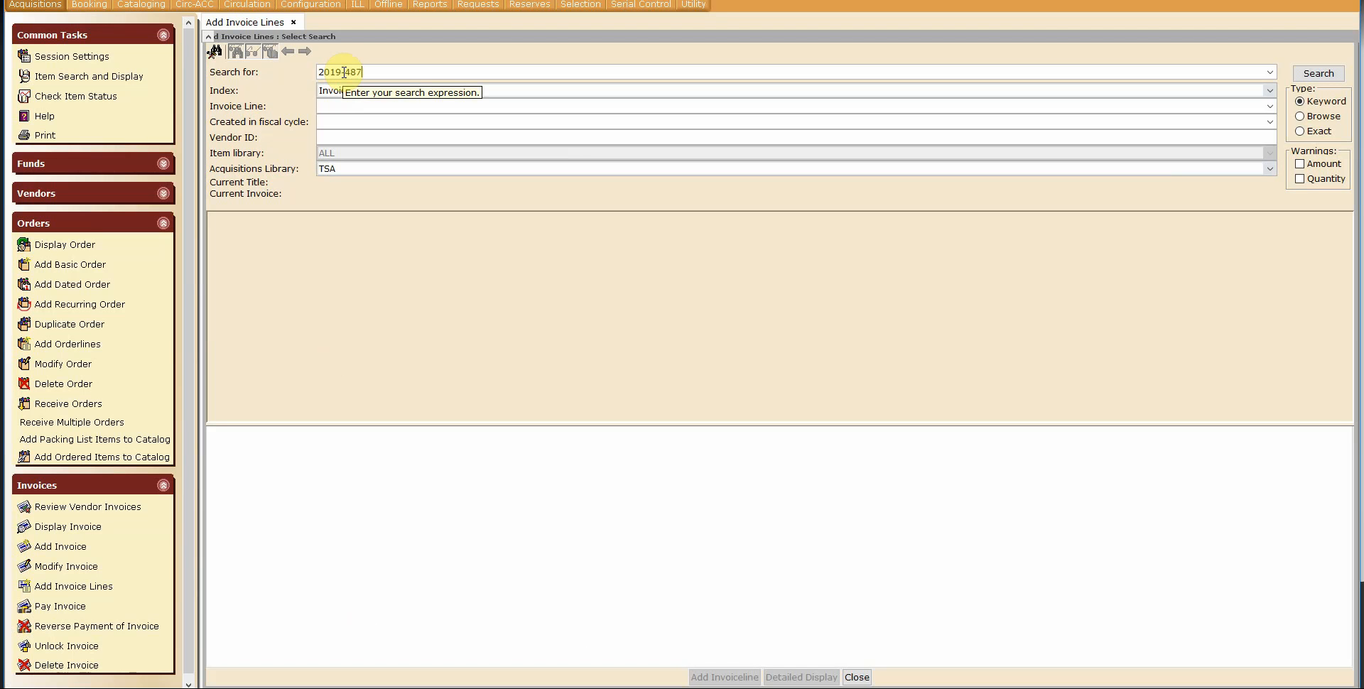
pyautogui.write('01948708')
pyautogui.press('Return')
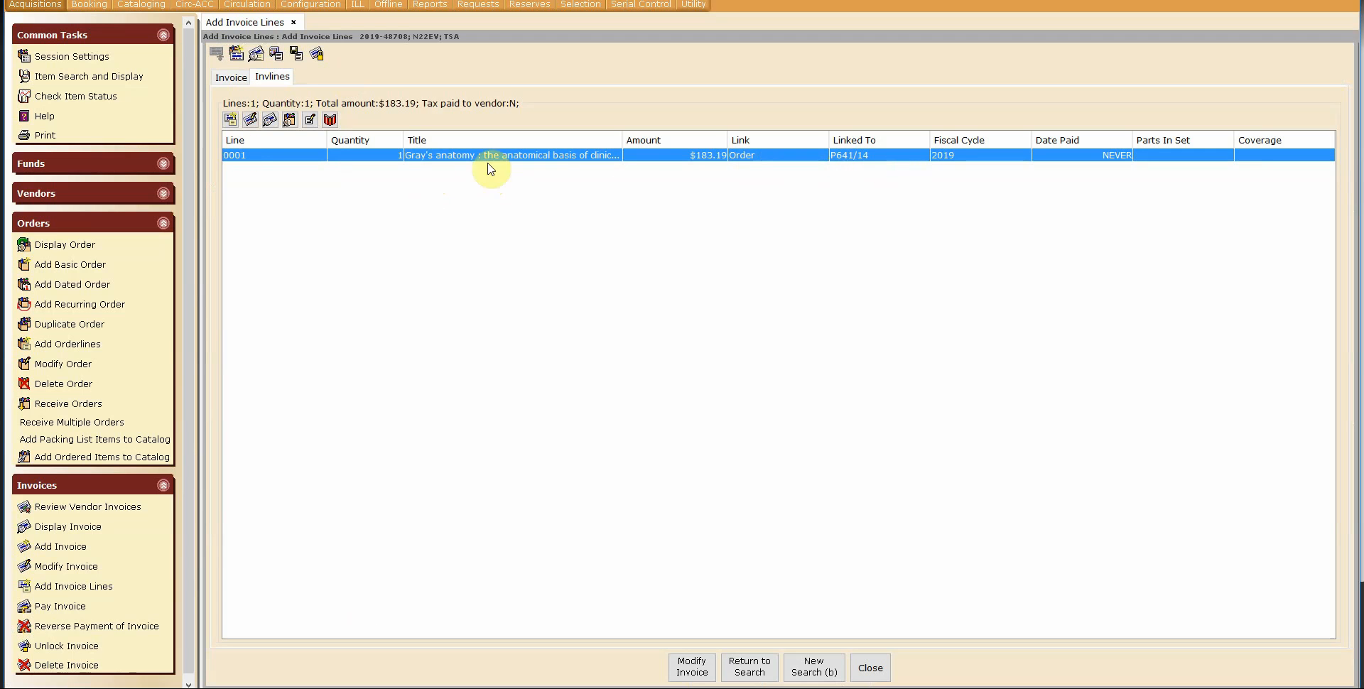
# Step: Add a new invoice line and set its link type to Line Prorated
pyautogui.click(231, 121)
pyautogui.click(561, 101)
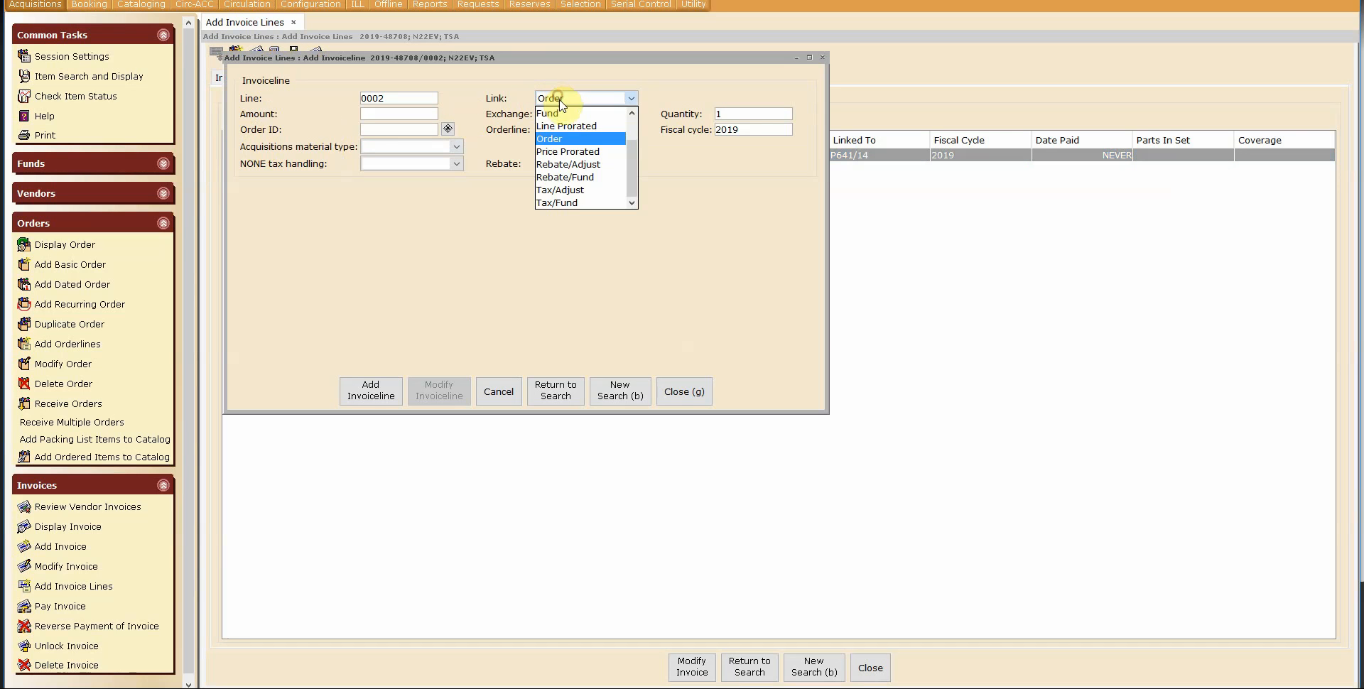
pyautogui.click(561, 127)
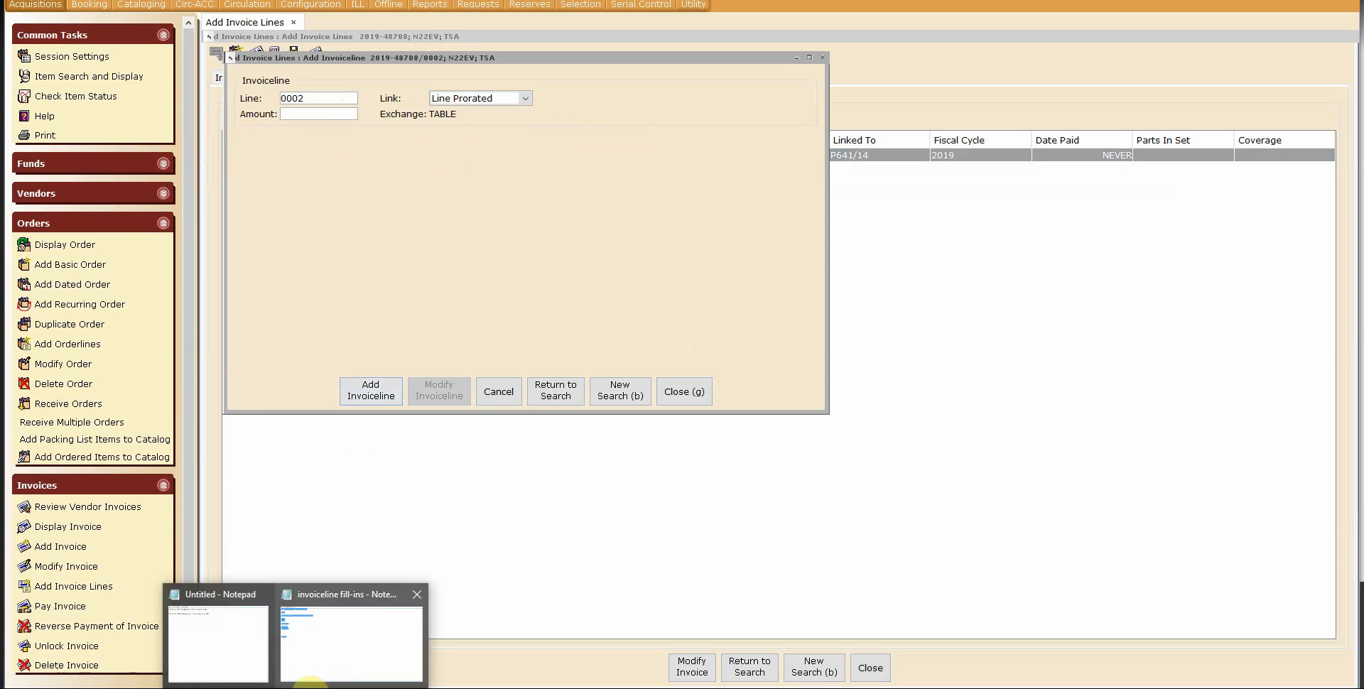
# Step: Name the new line PHYS PROCS, copied from the fill-ins notes, and set its amount to 7.55
pyautogui.click(313, 635)
pyautogui.moveTo(1363, 22); pyautogui.dragTo(712, 0)
pyautogui.click(809, 93)
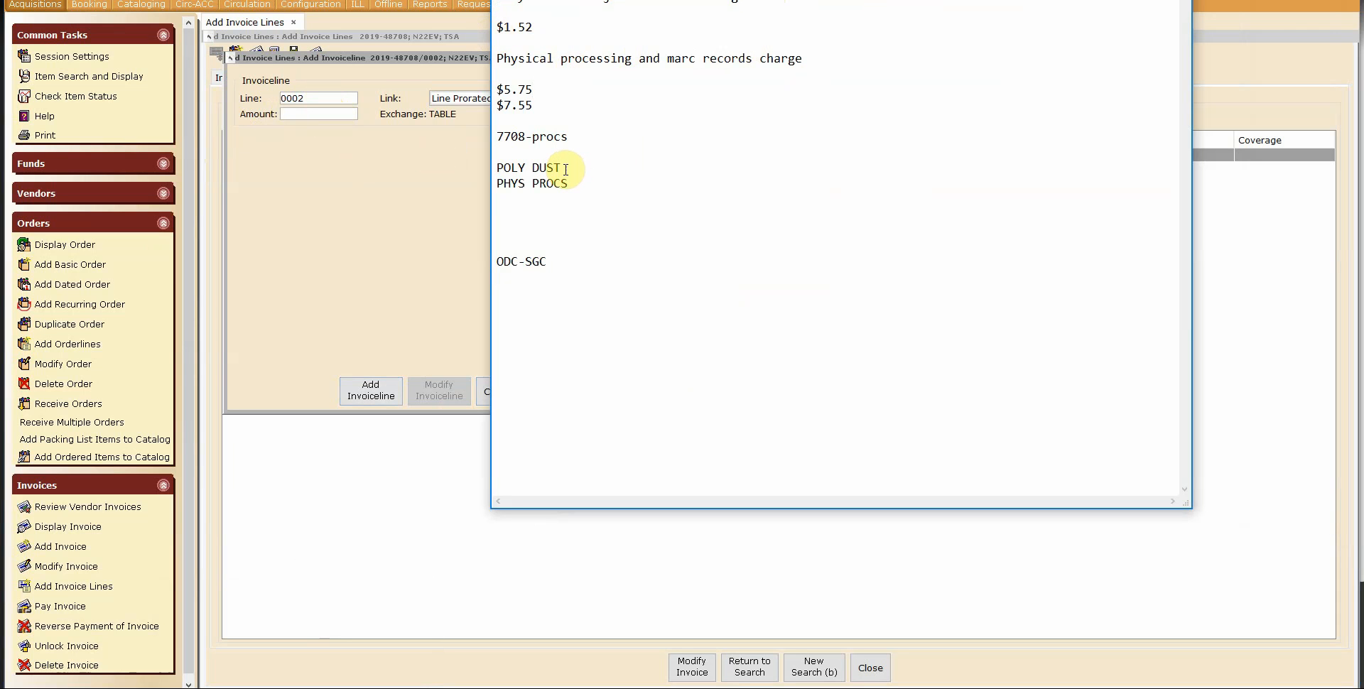
pyautogui.moveTo(568, 184); pyautogui.dragTo(495, 178)
pyautogui.hotkey('ctrl', 'c')
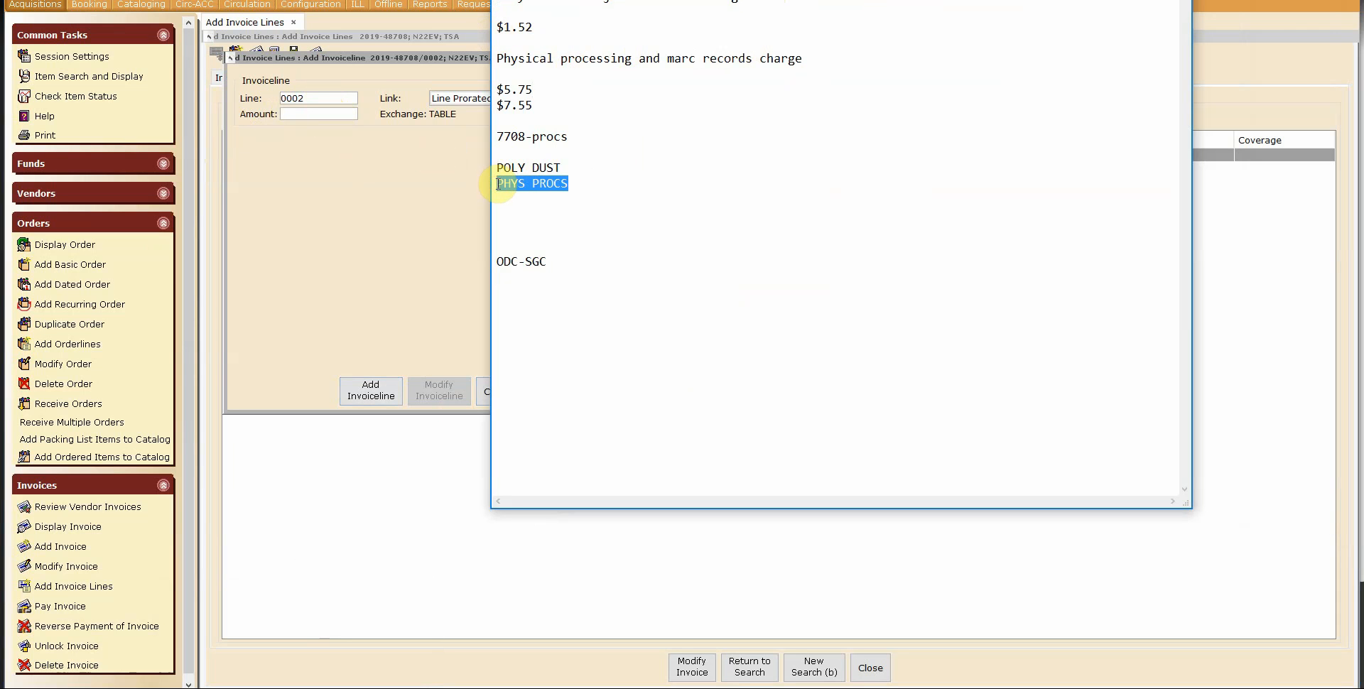
pyautogui.click(336, 98)
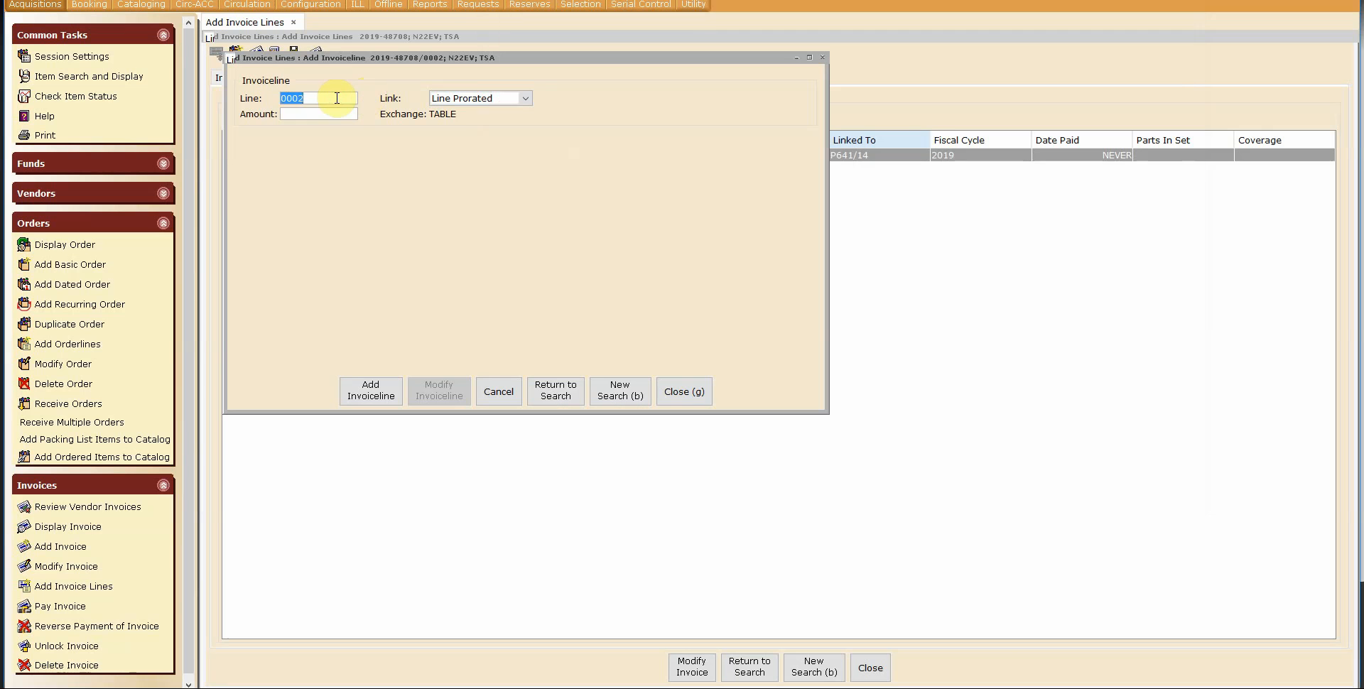
pyautogui.hotkey('ctrl', 'v')
pyautogui.click(321, 113)
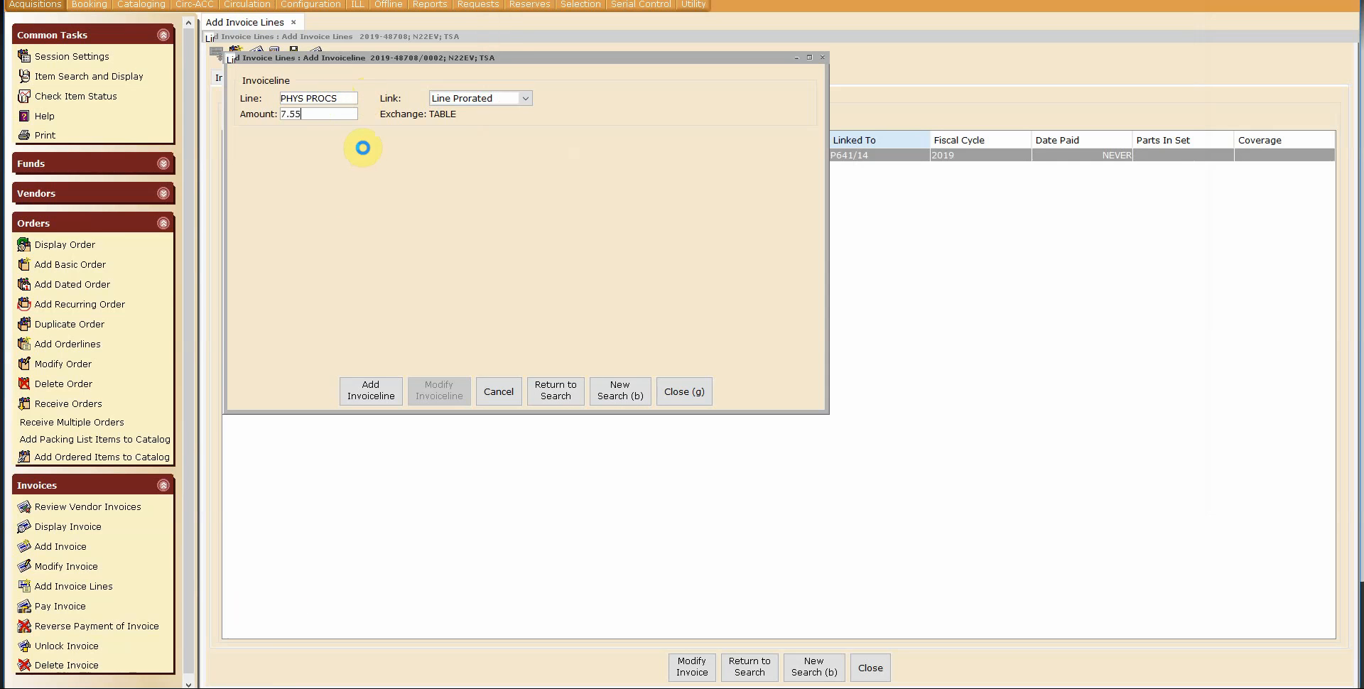
pyautogui.press('Return')
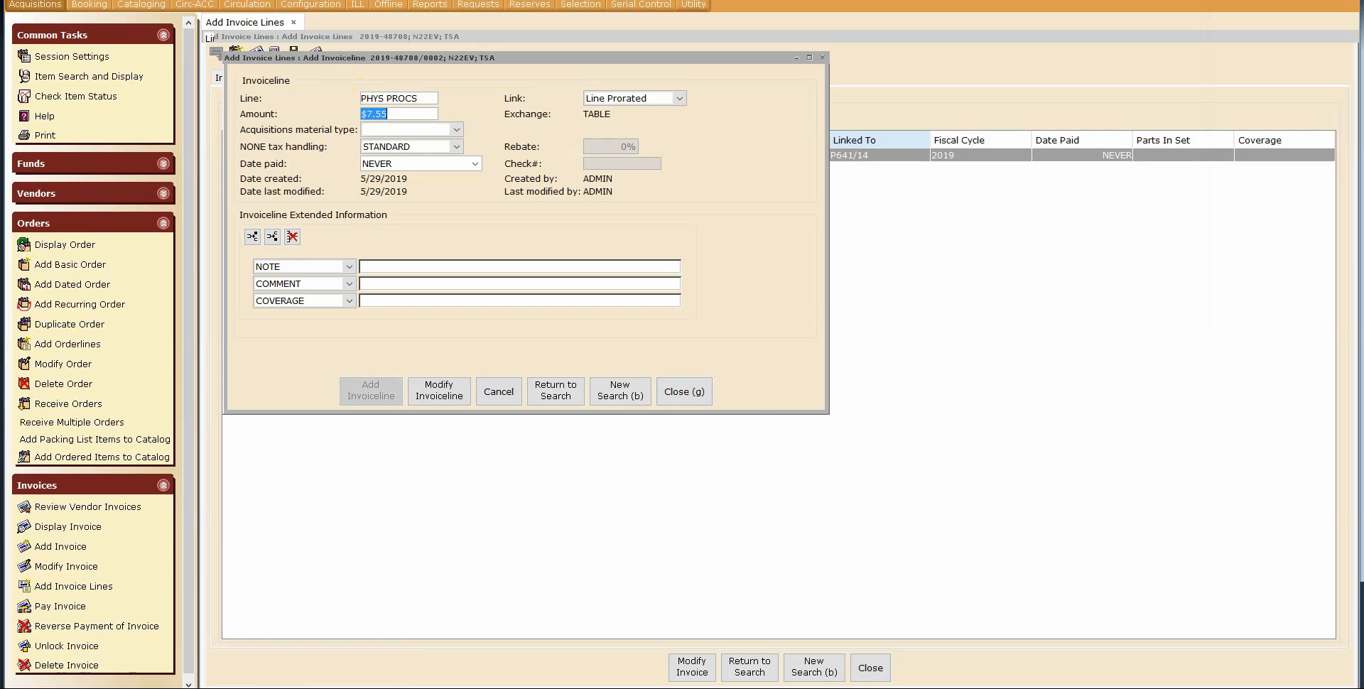
# Step: Fill the line's NOTE with "Physical processing and marc records charge" from the notes and save the invoice line
pyautogui.moveTo(313, 586)
pyautogui.click(353, 634)
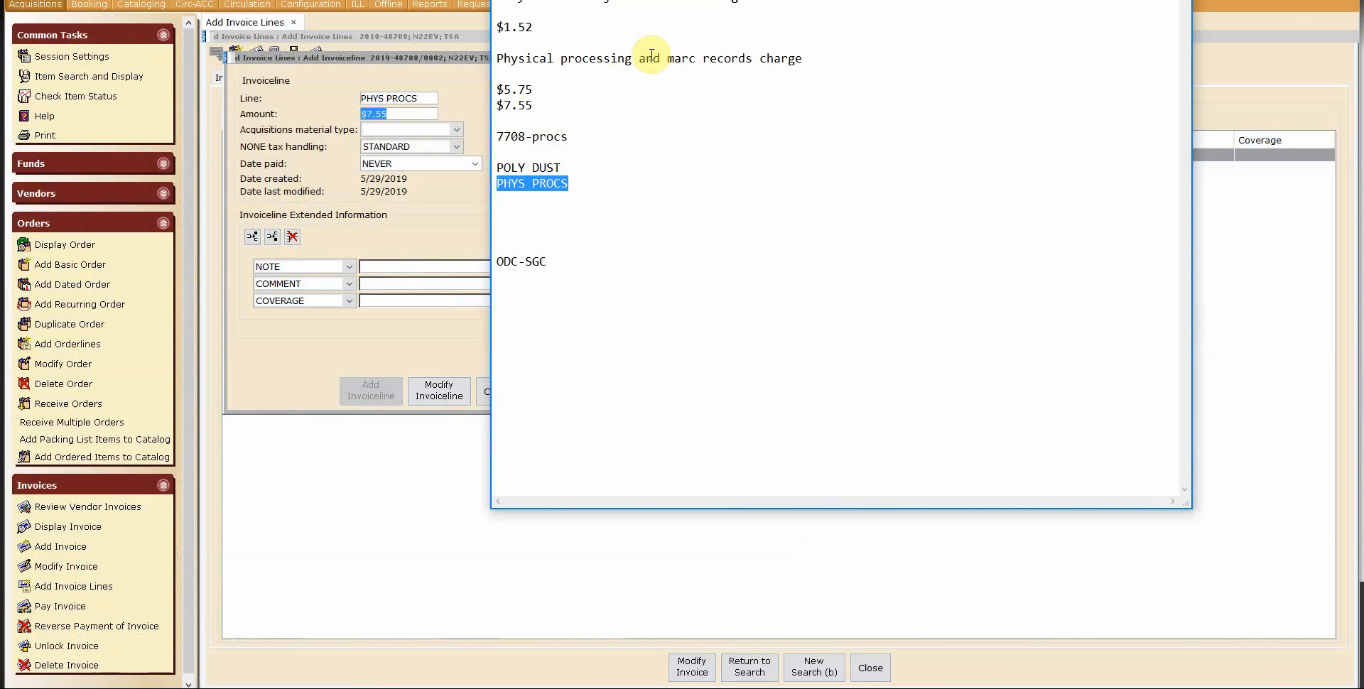
pyautogui.moveTo(806, 58); pyautogui.dragTo(496, 59)
pyautogui.hotkey('ctrl', 'c')
pyautogui.click(391, 268)
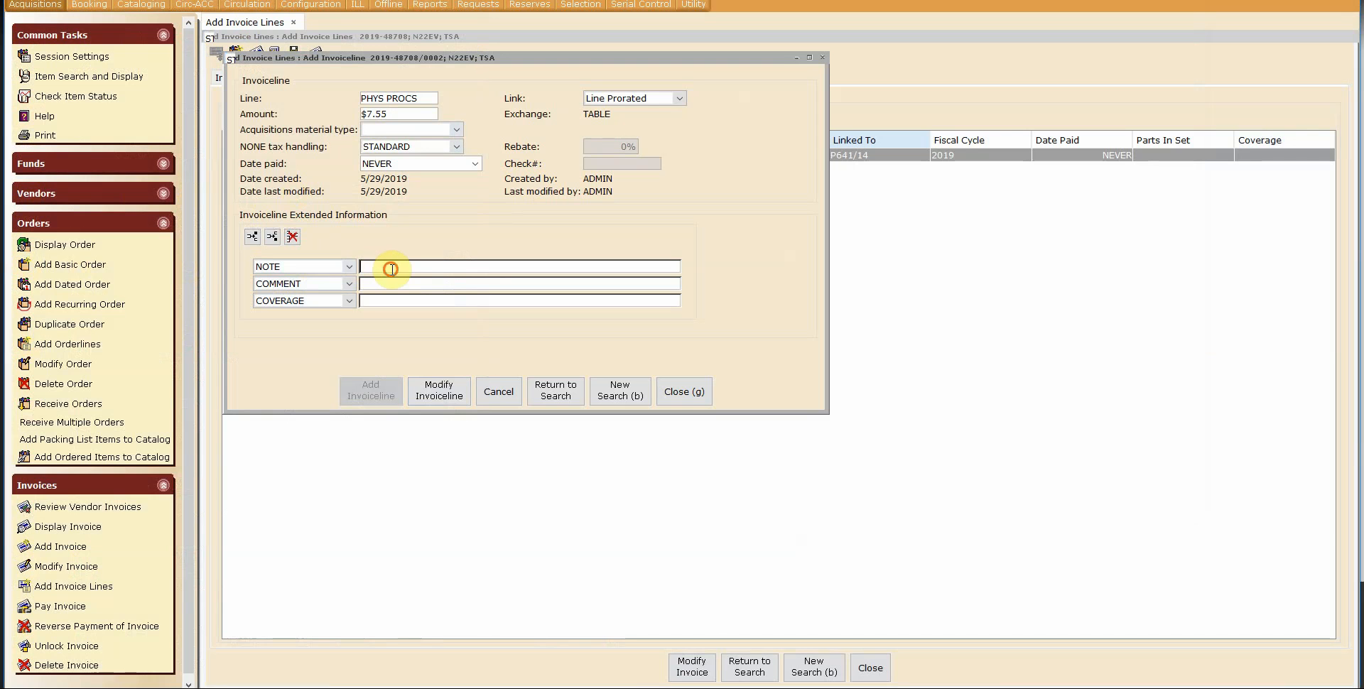
pyautogui.hotkey('ctrl', 'v')
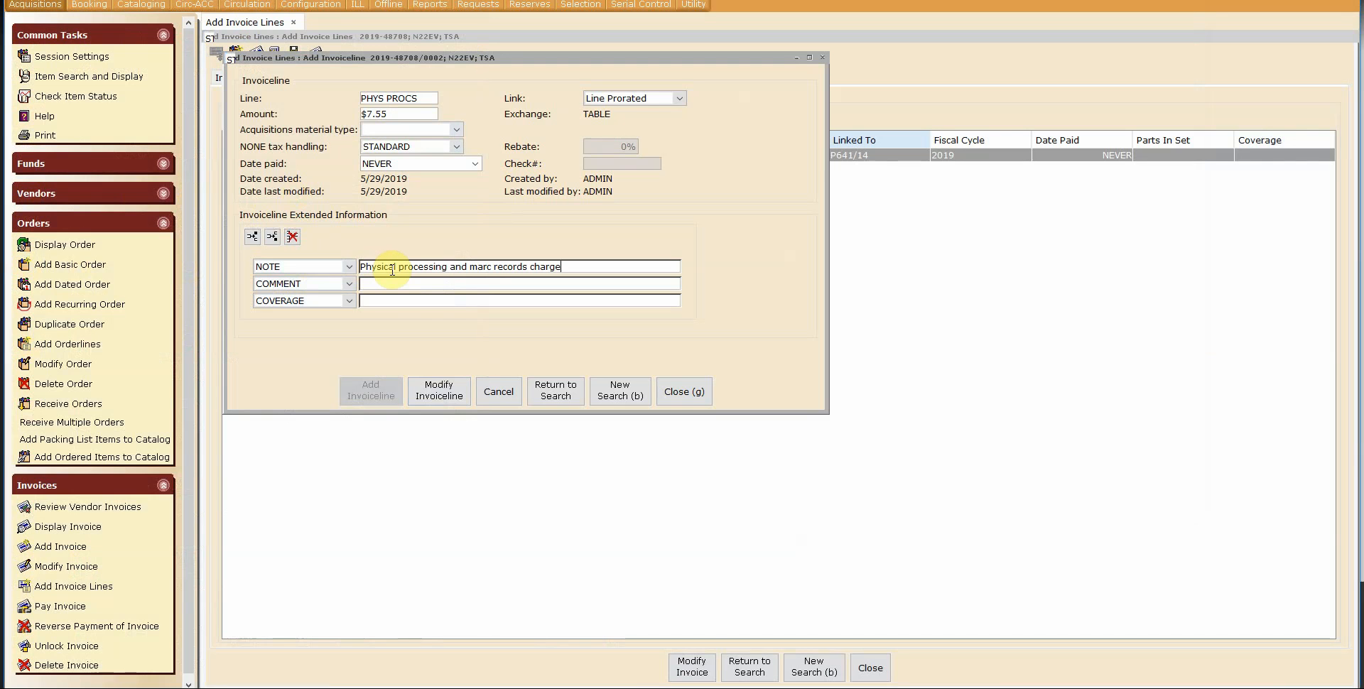
pyautogui.click(446, 390)
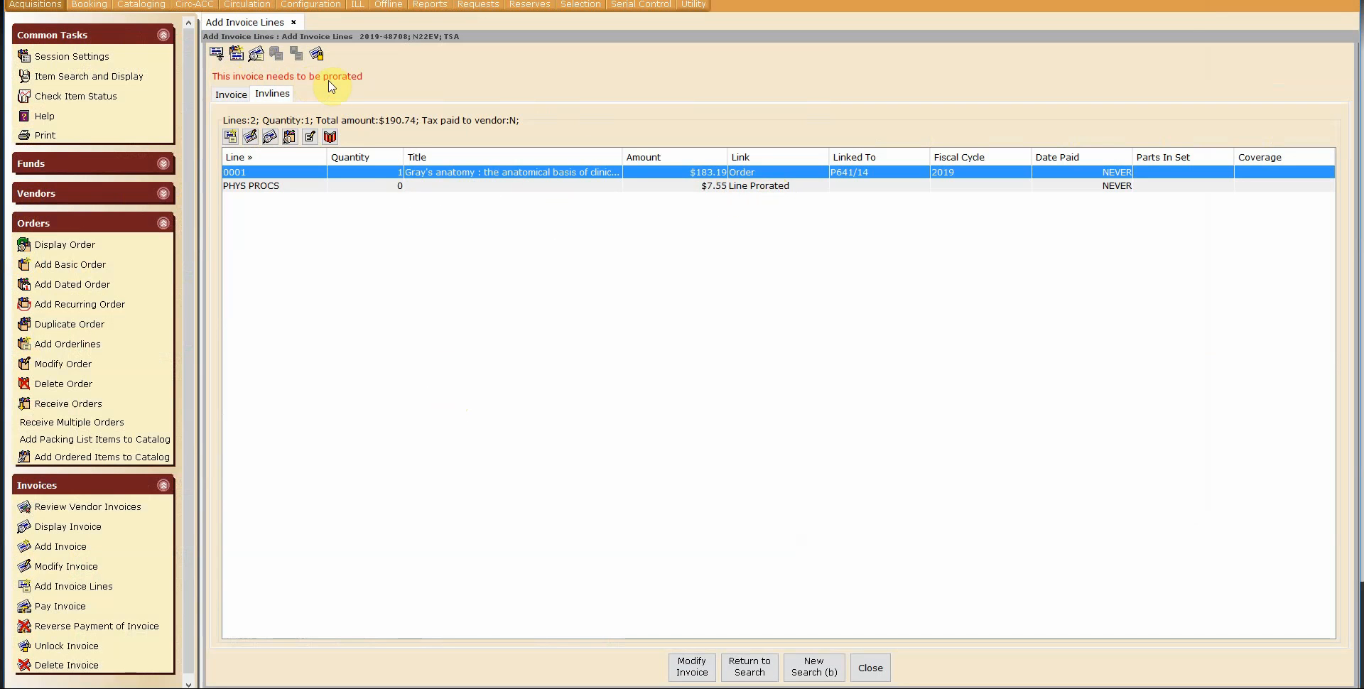
# Step: Prorate the invoice and acknowledge the confirmation
pyautogui.click(217, 57)
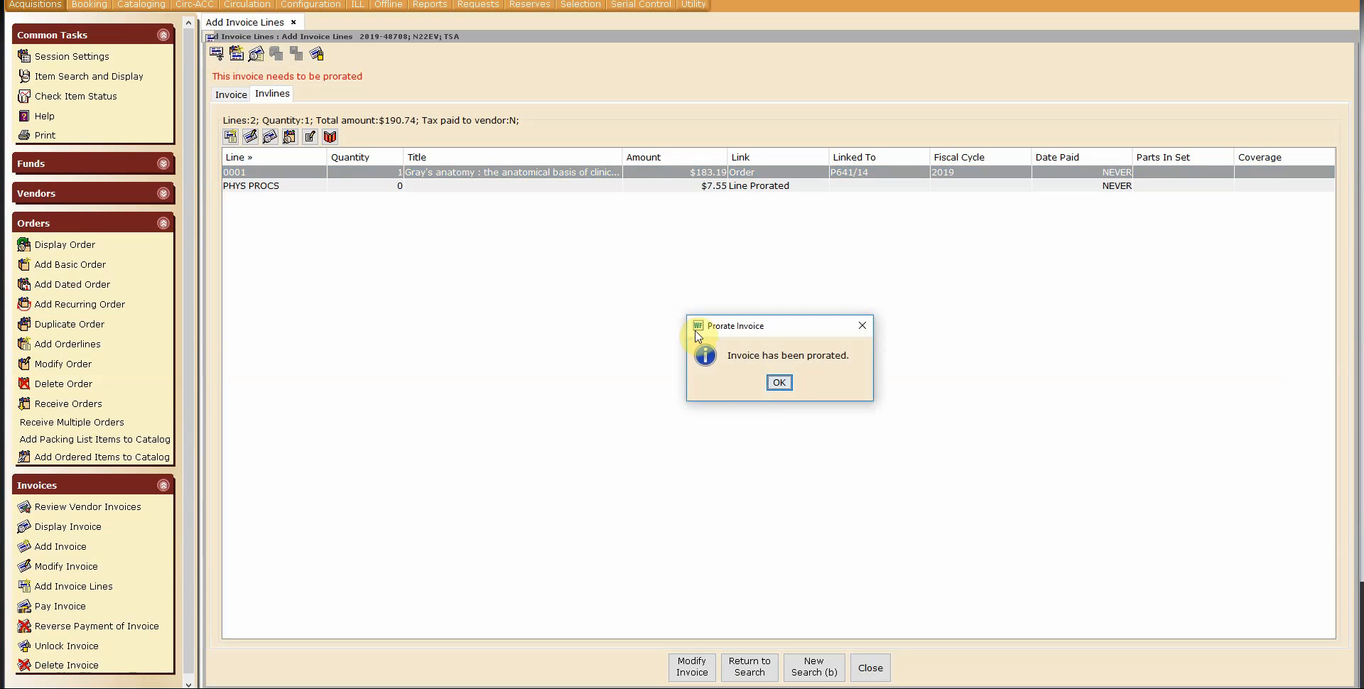
pyautogui.click(778, 384)
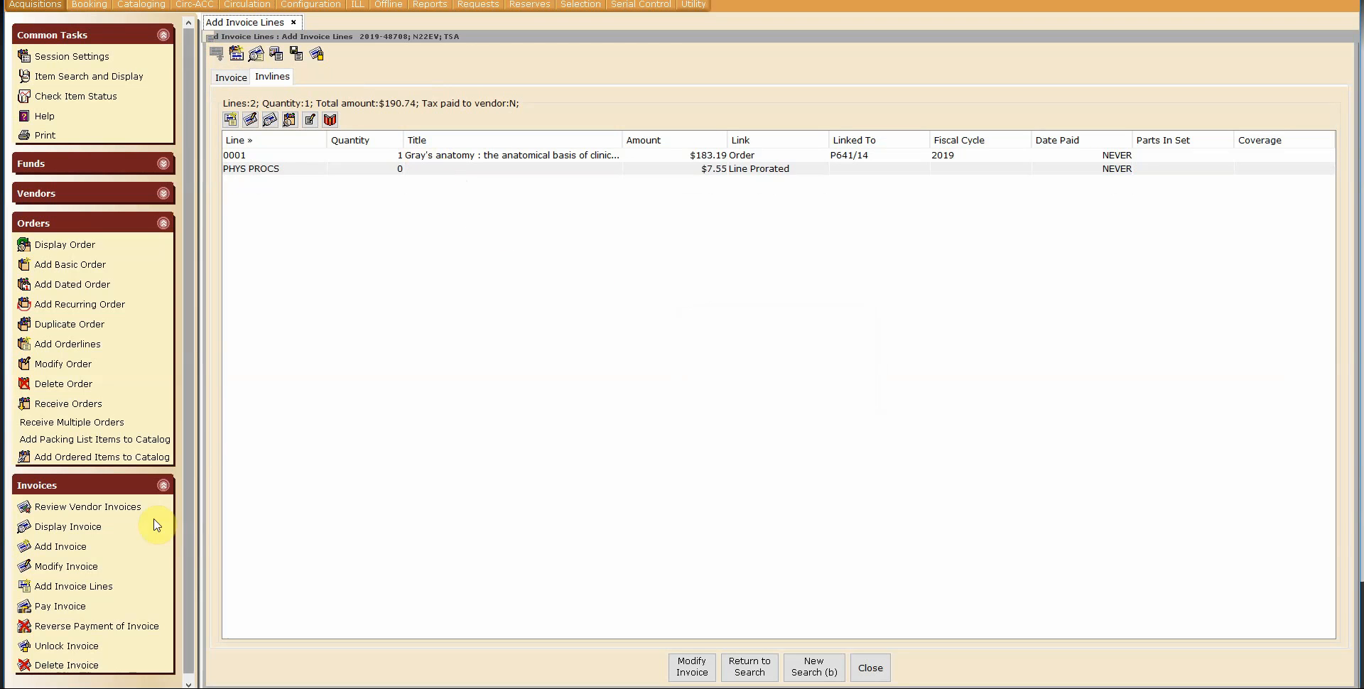
# Step: Open Pay Invoice for the current invoice 2019-48708 and pay all selected lines
pyautogui.click(71, 608)
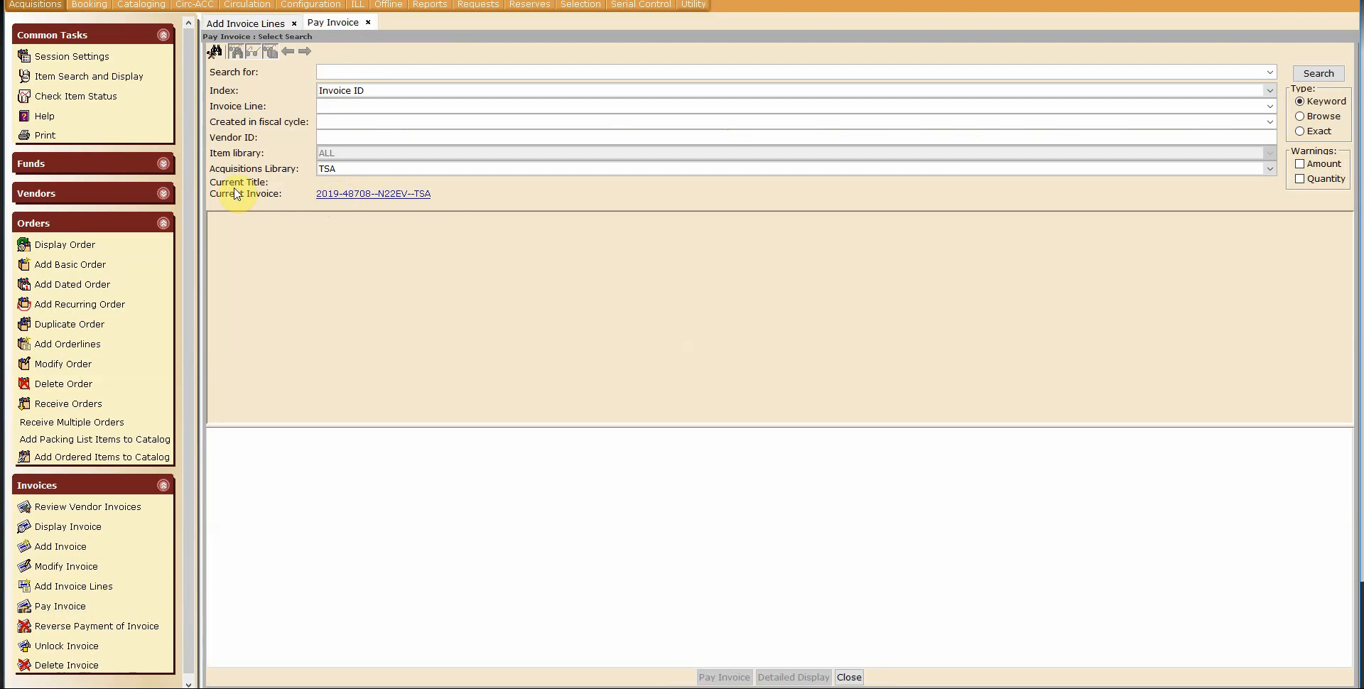
pyautogui.click(353, 201)
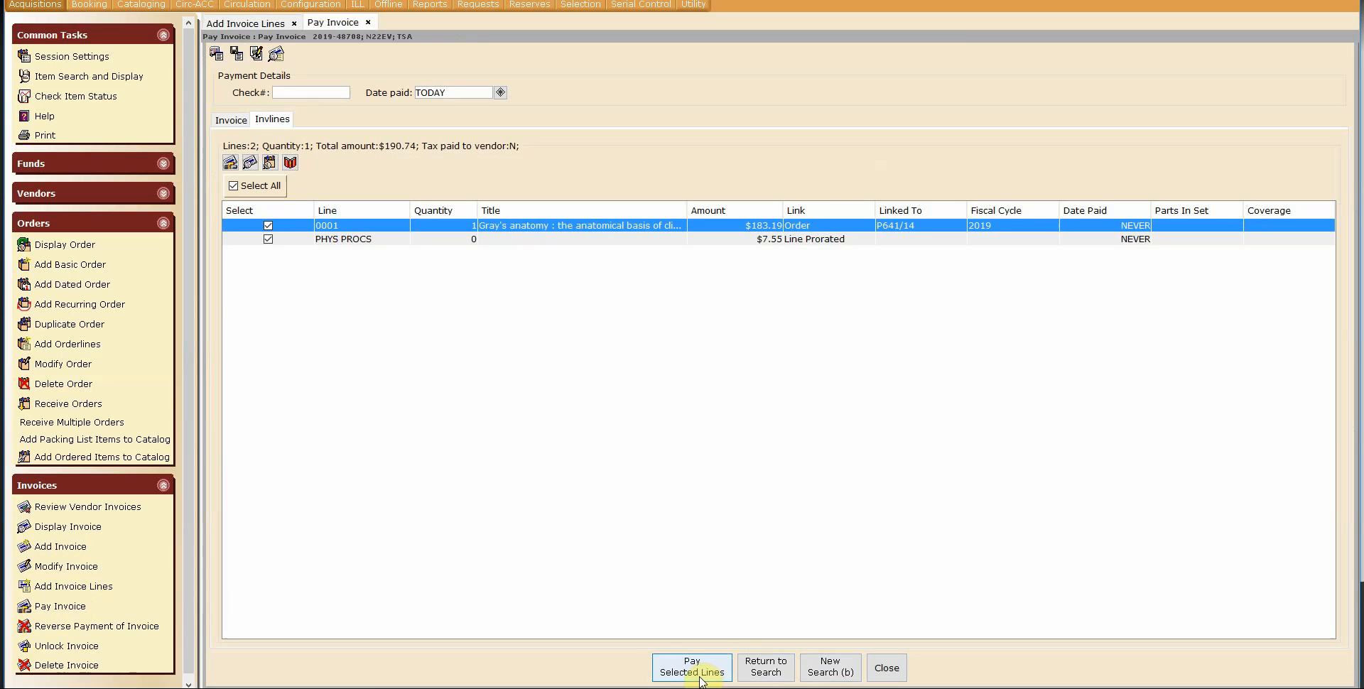
pyautogui.click(708, 663)
pyautogui.click(779, 403)
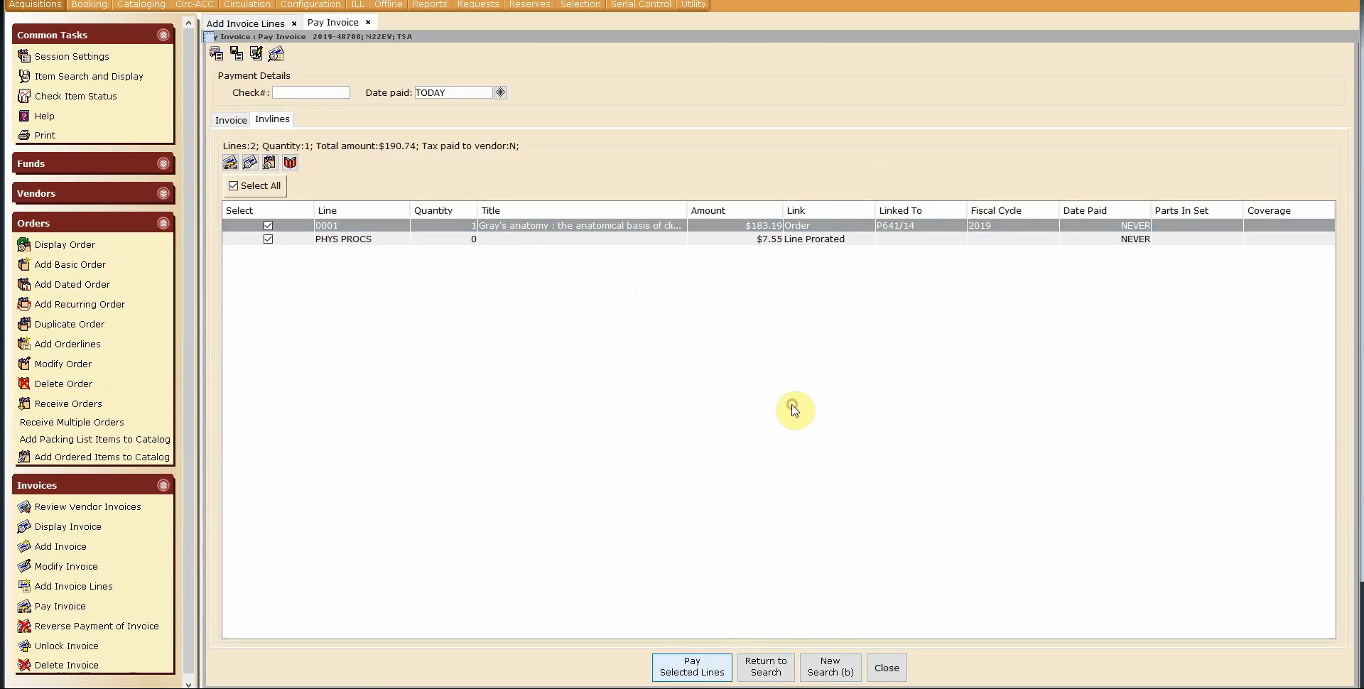
# Step: Open the next GOBI invoice attachment, 048709, from the Gmail message
pyautogui.click(260, 23)
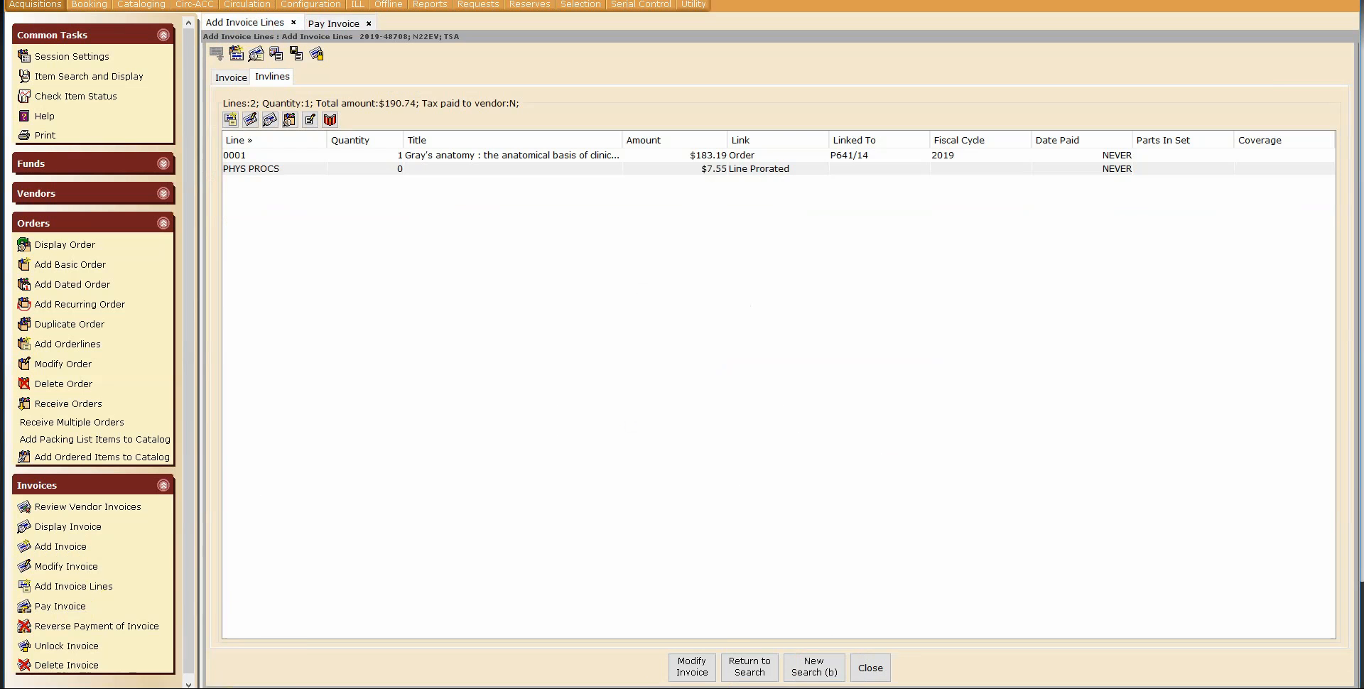
pyautogui.moveTo(226, 688)
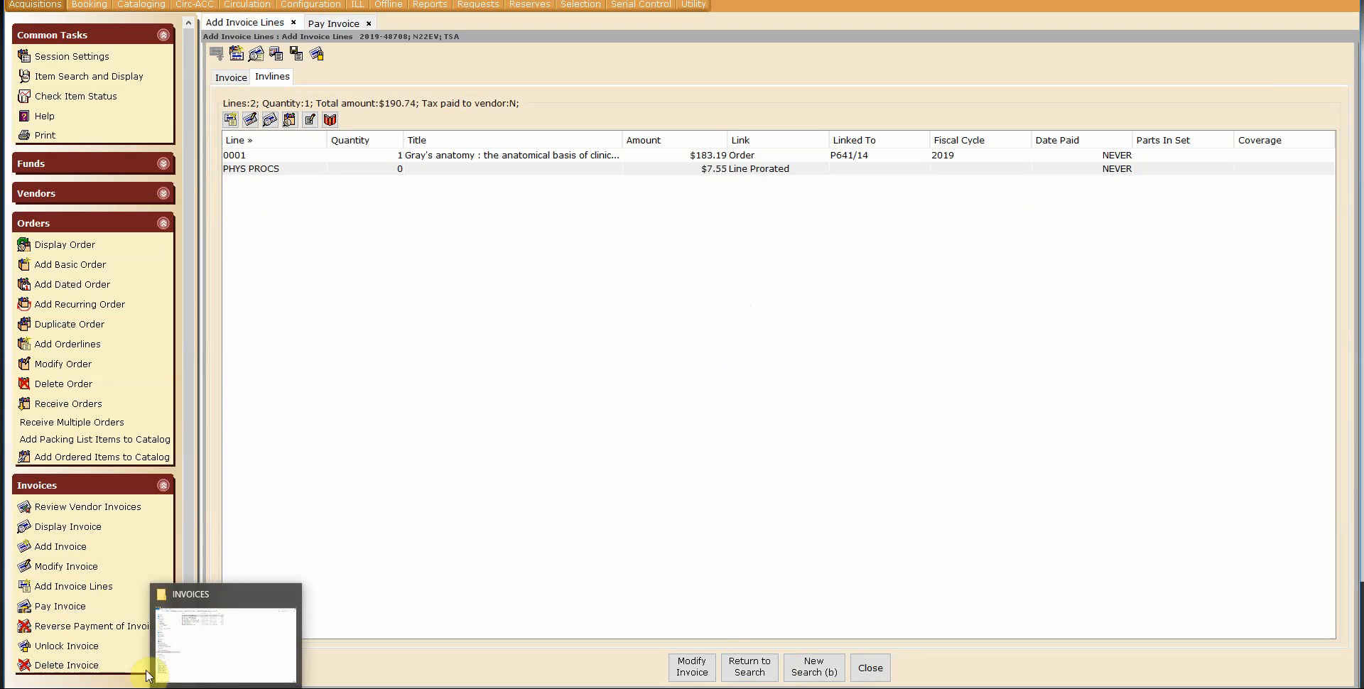
pyautogui.moveTo(152, 688)
pyautogui.click(215, 637)
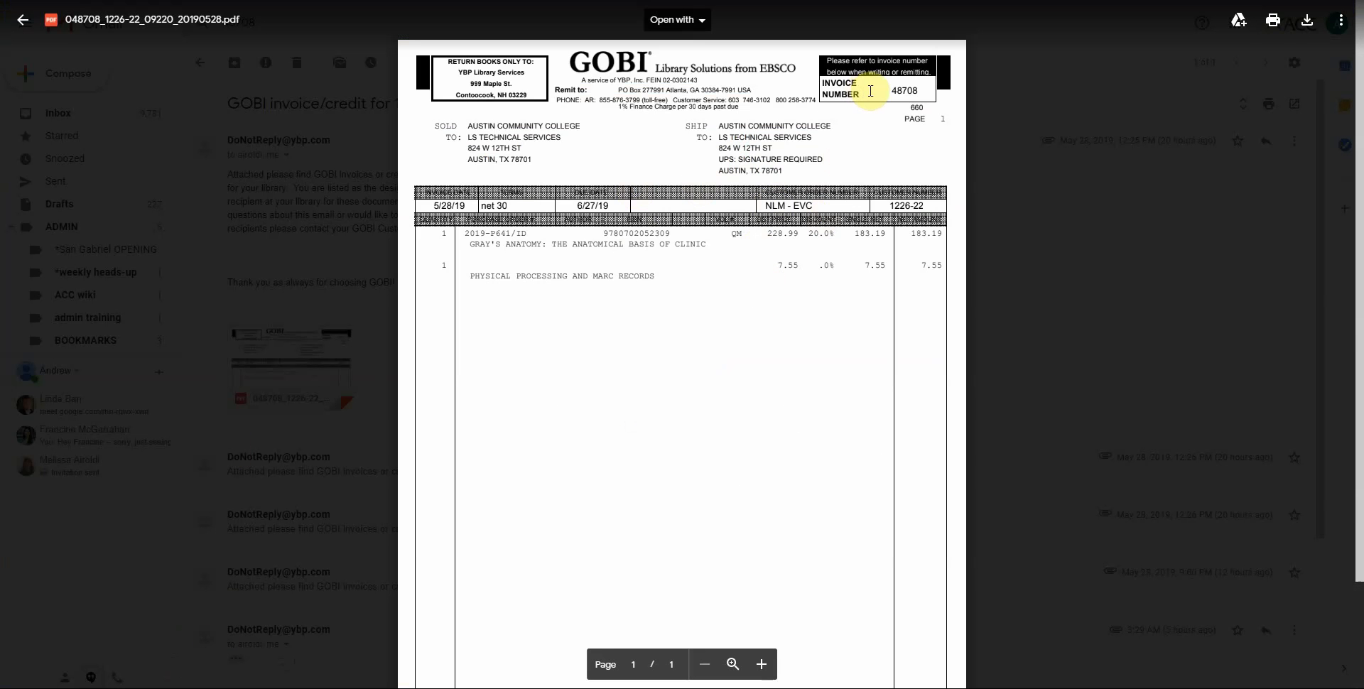
pyautogui.click(1041, 478)
pyautogui.click(324, 469)
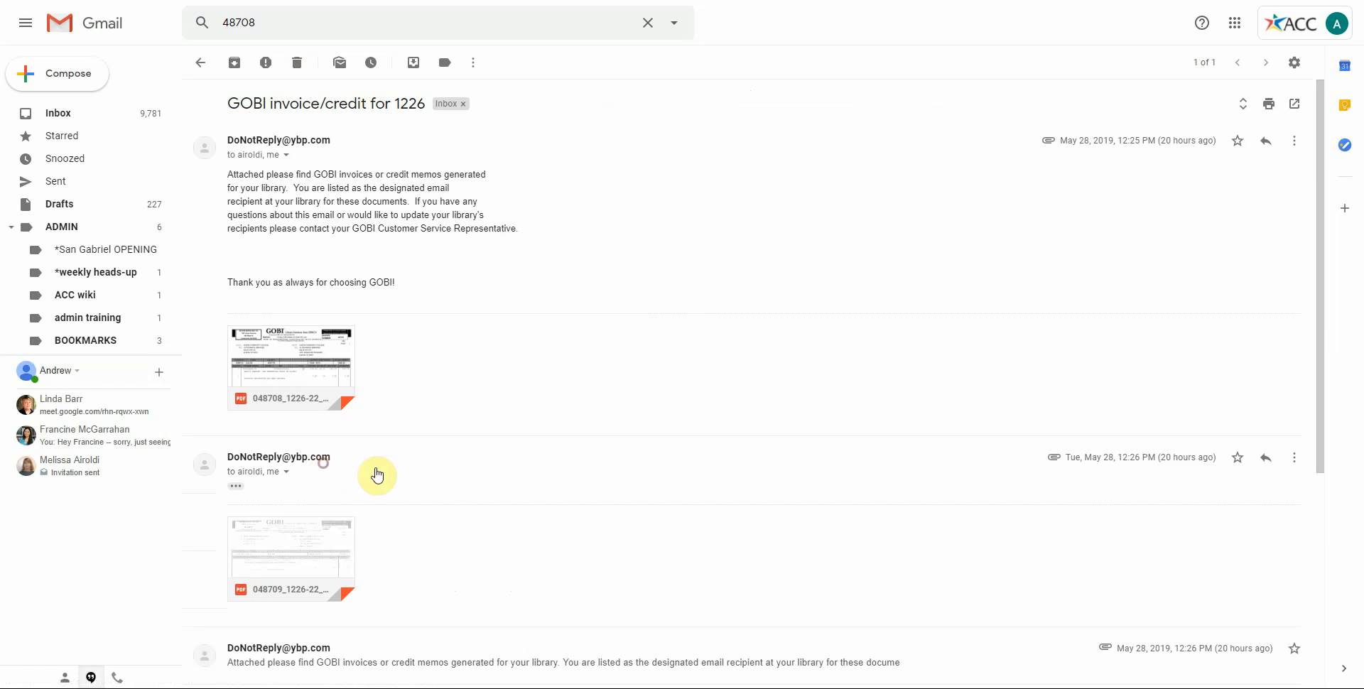
pyautogui.click(305, 562)
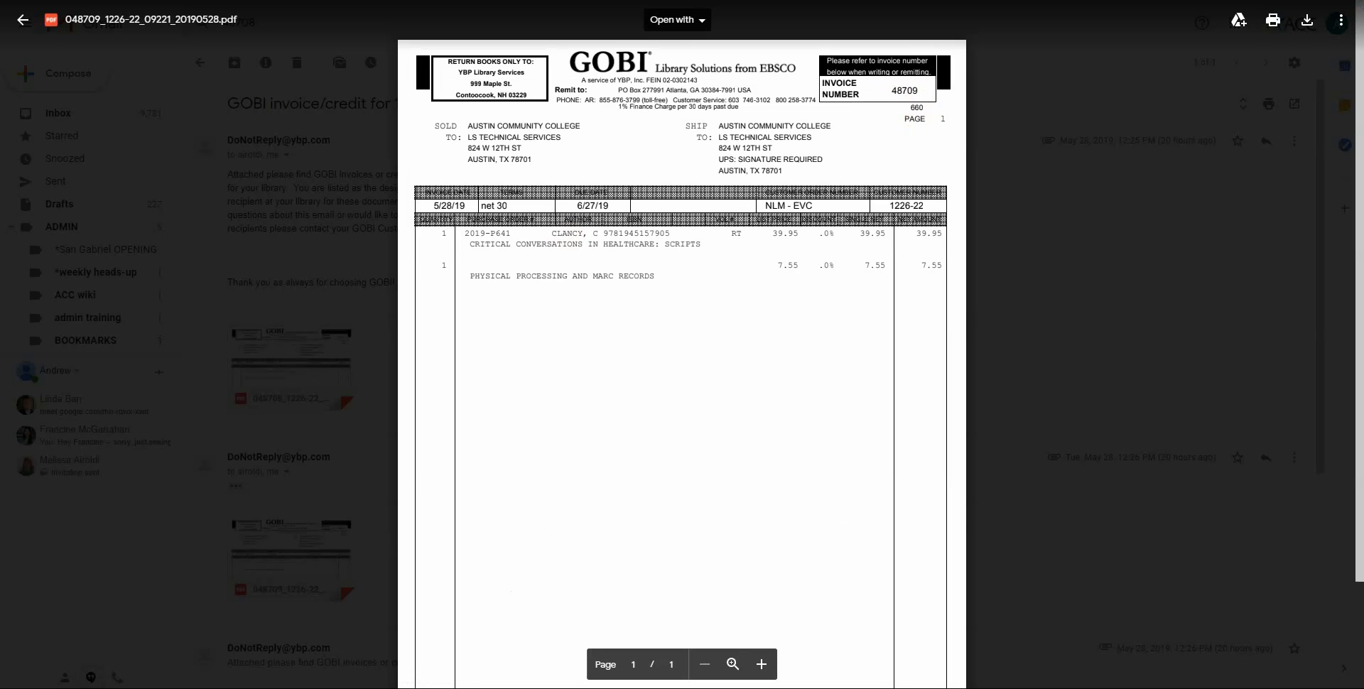
# Step: Return to the invoice search and open invoice 2019-48709 for adding invoice lines
pyautogui.hotkey('alt', 'Tab')
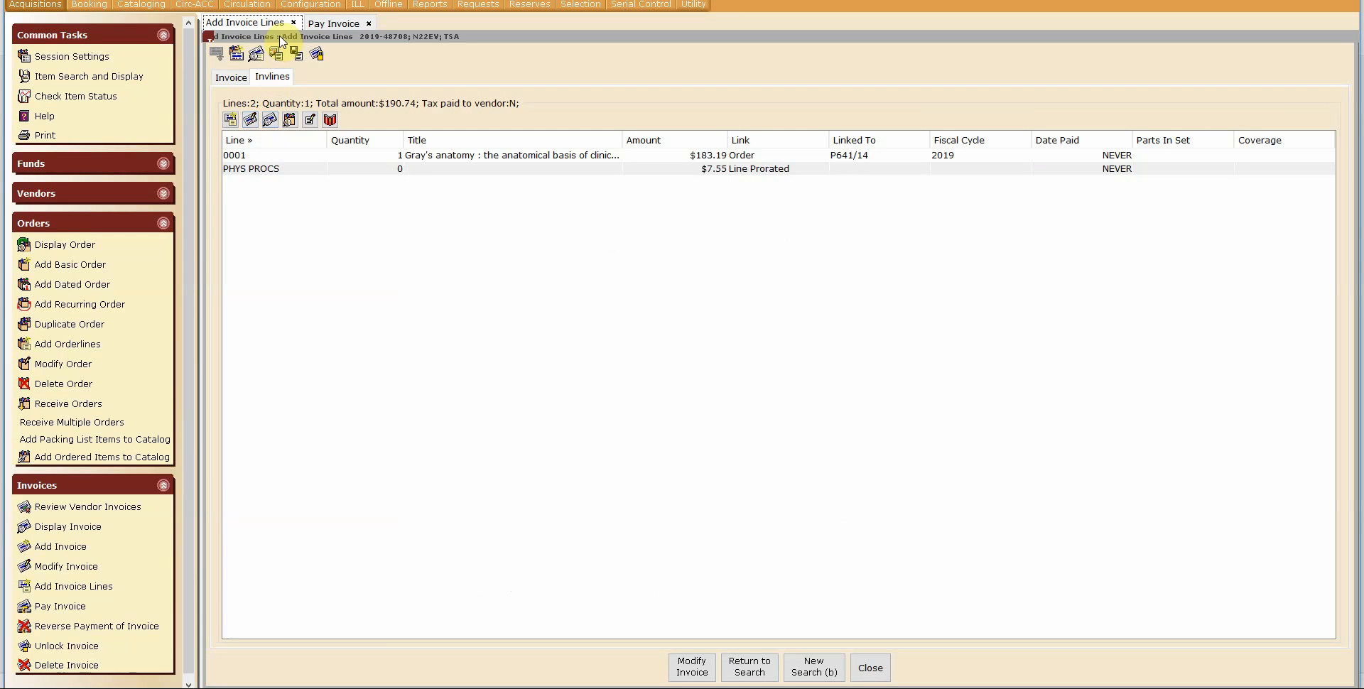
pyautogui.click(750, 668)
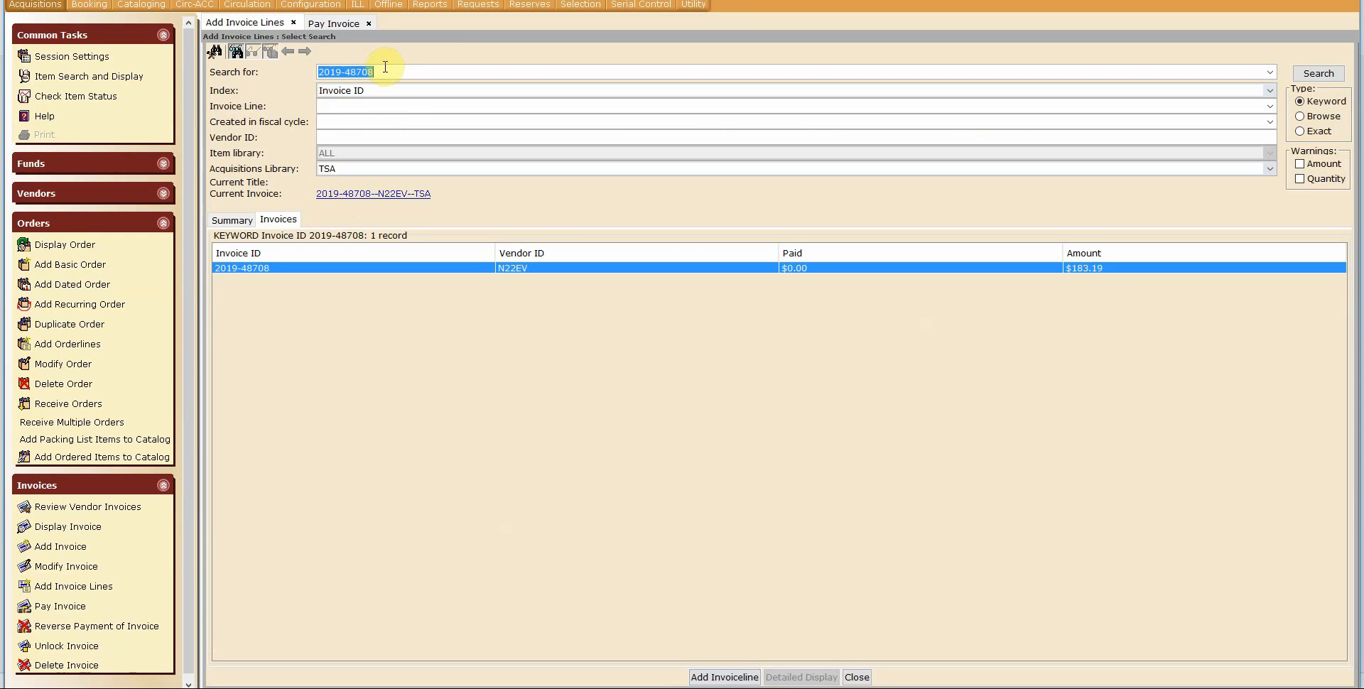
pyautogui.moveTo(383, 66); pyautogui.dragTo(369, 67)
pyautogui.press('Return')
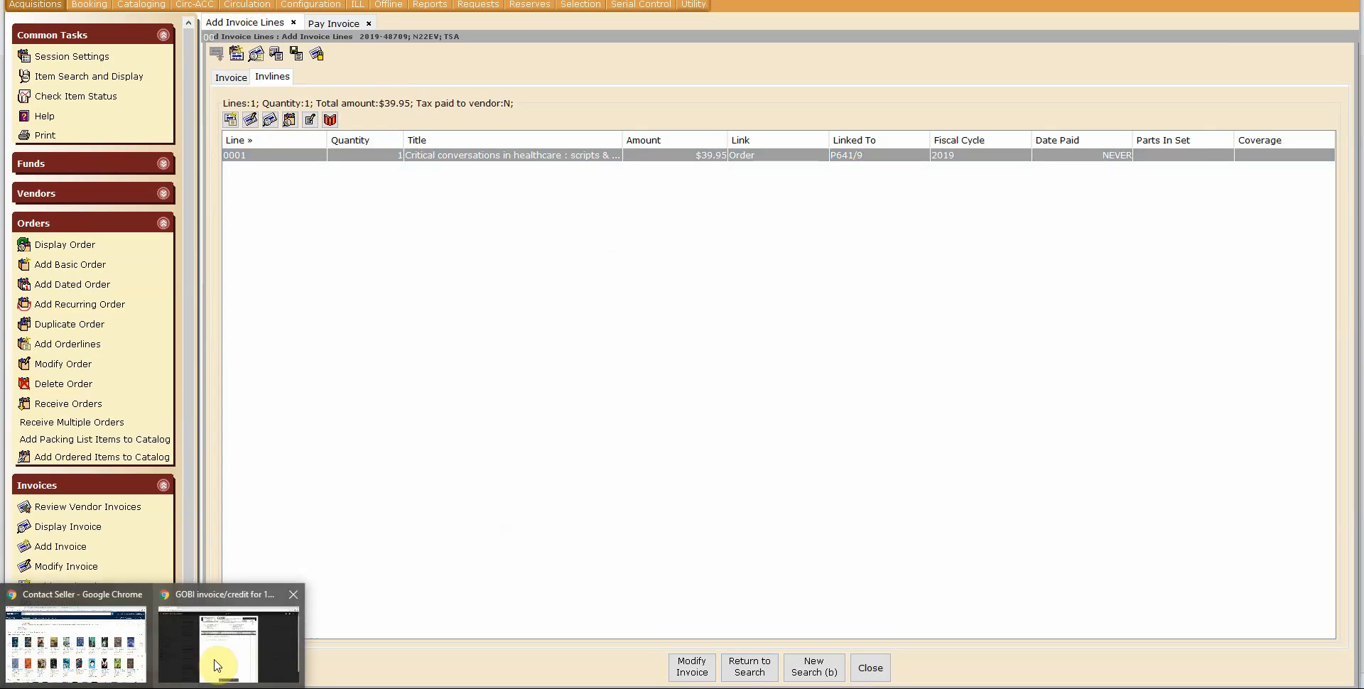
# Step: Check the GOBI invoice PDF, then add a Line Prorated invoice line PHYS PROCS with amount 7.55
pyautogui.click(217, 659)
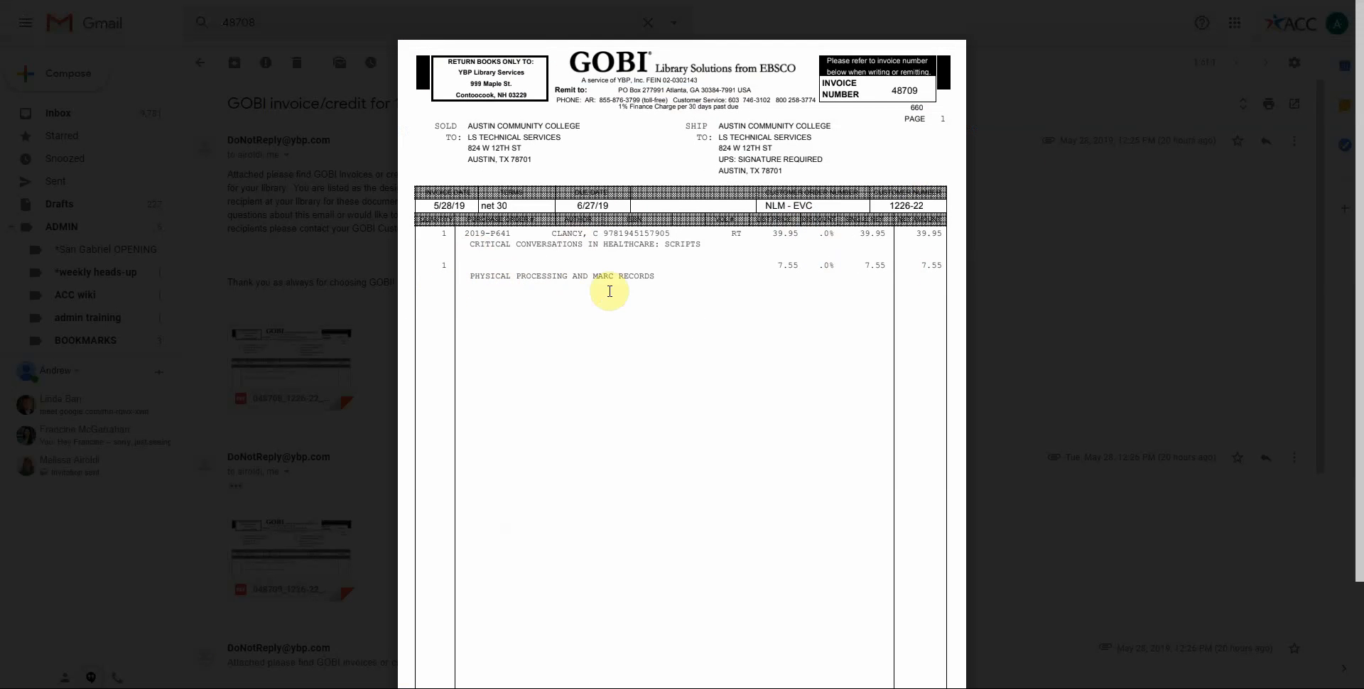
pyautogui.click(1275, 0)
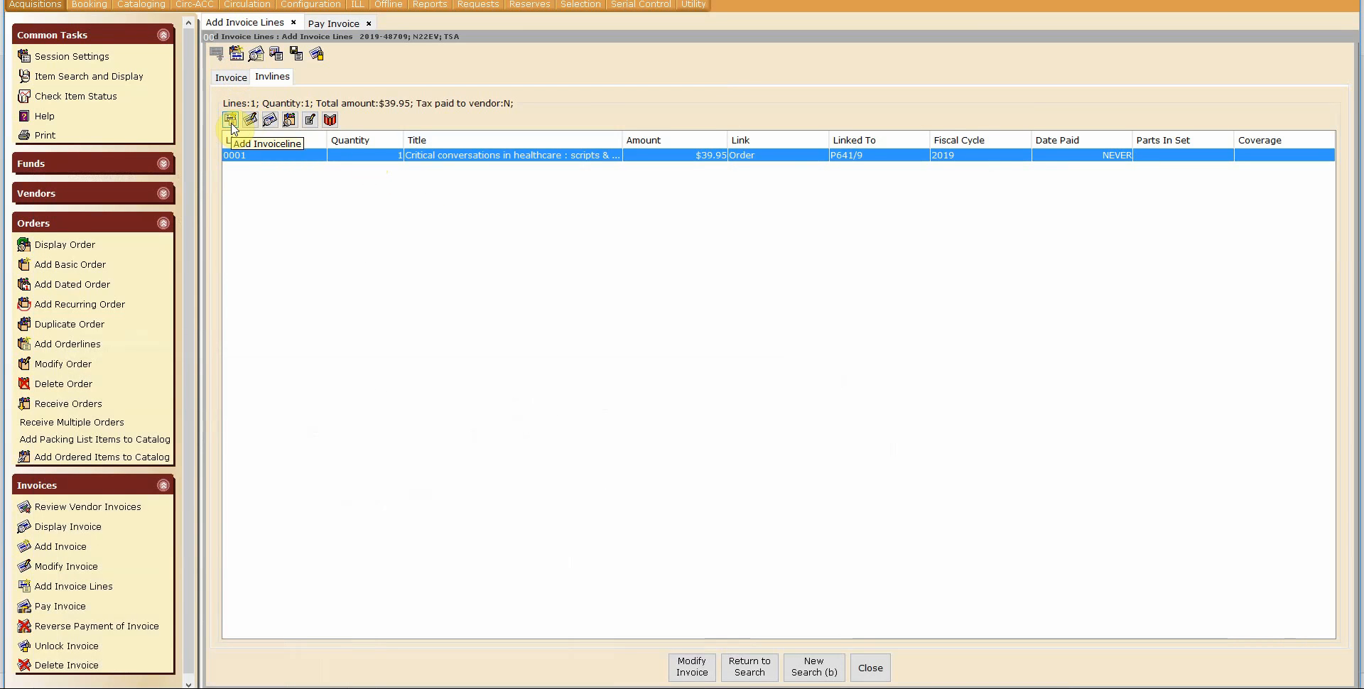
pyautogui.click(231, 121)
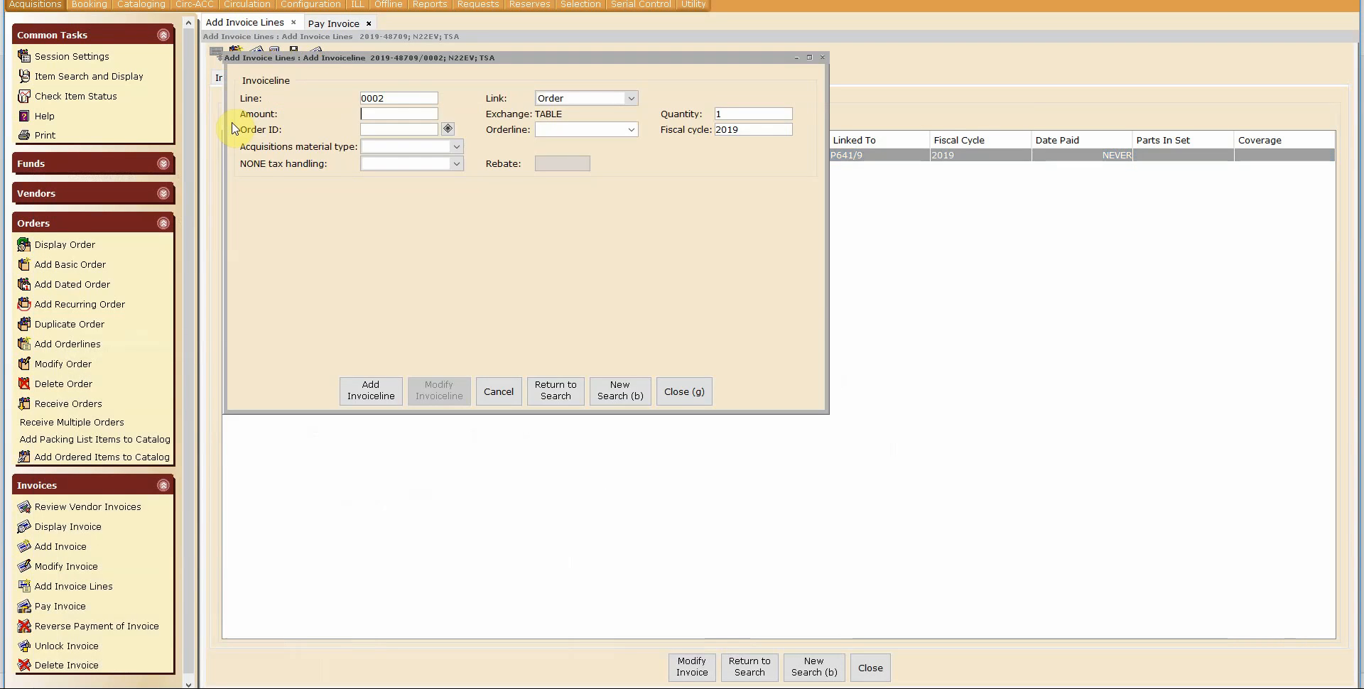
pyautogui.click(566, 99)
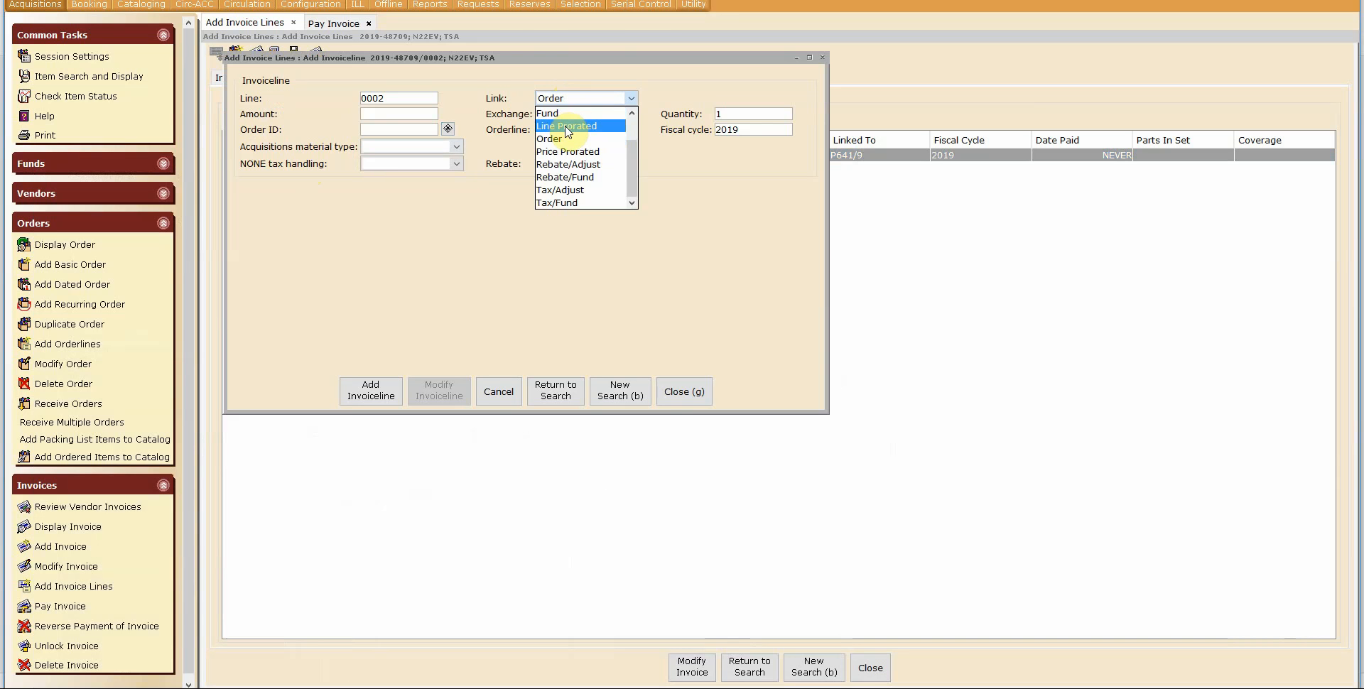
pyautogui.click(566, 126)
pyautogui.click(333, 116)
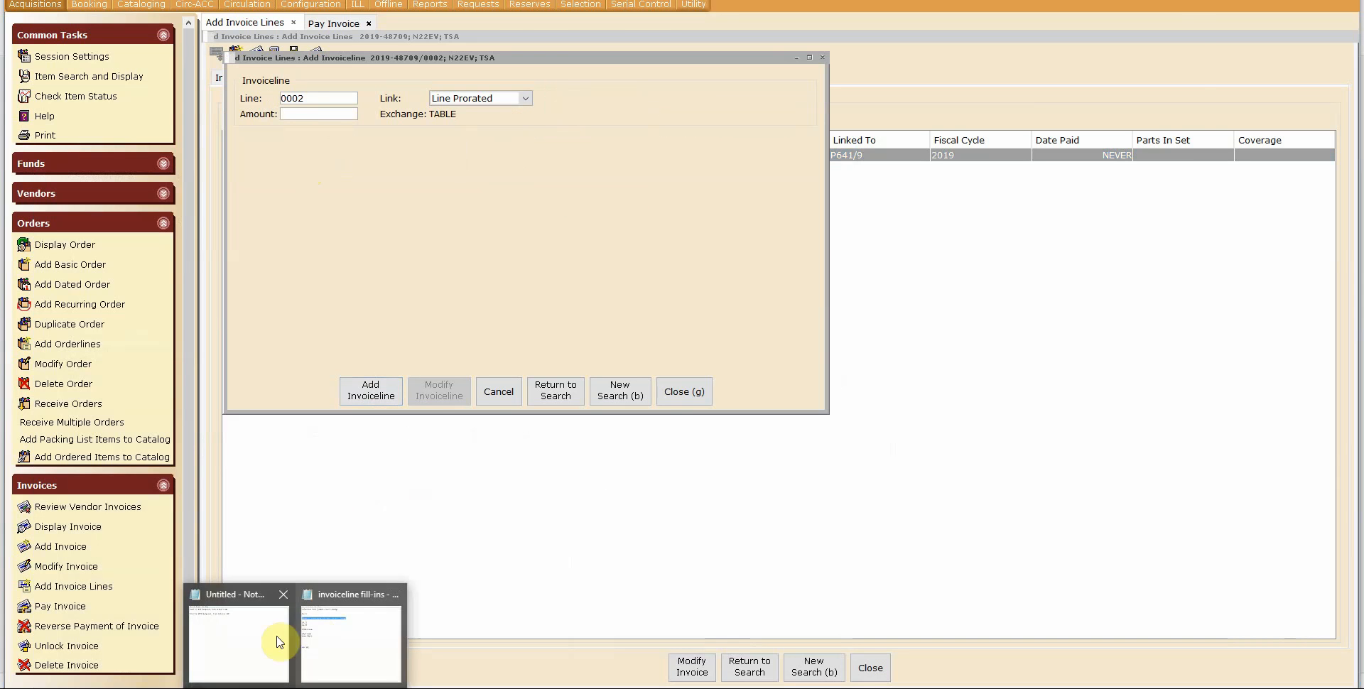
pyautogui.click(279, 641)
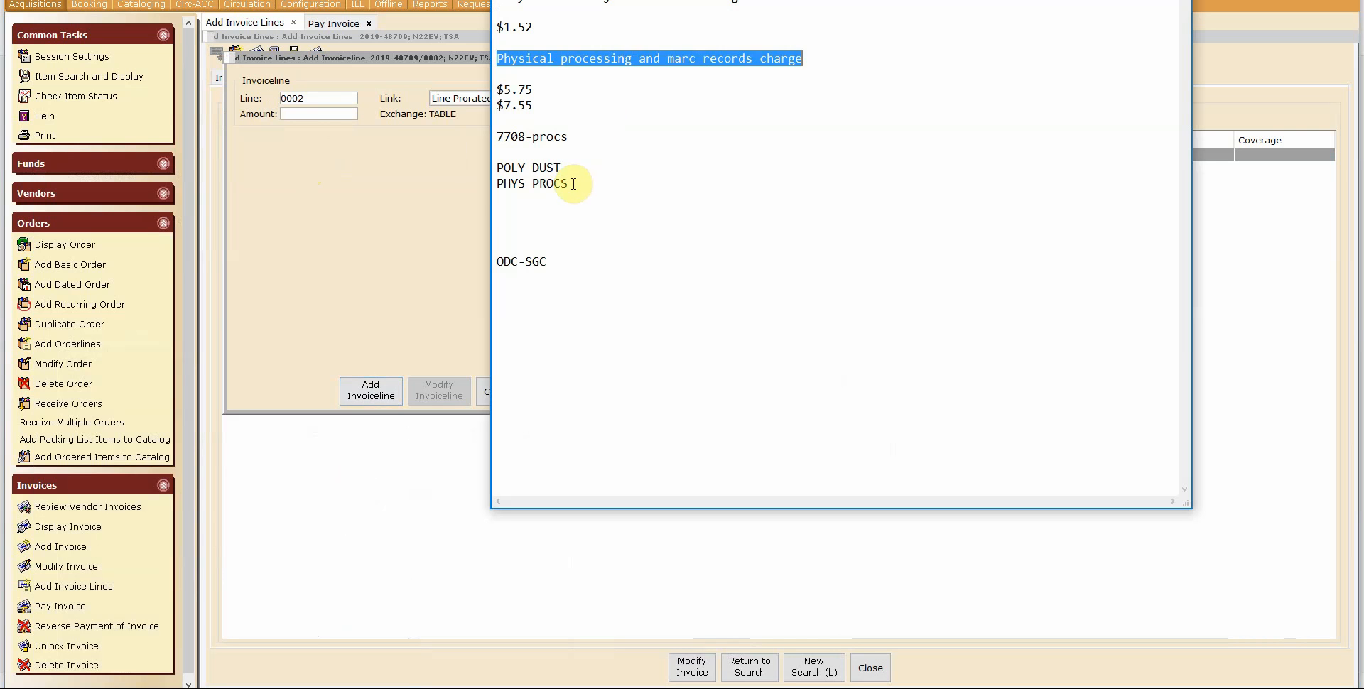
pyautogui.moveTo(568, 184); pyautogui.dragTo(505, 189)
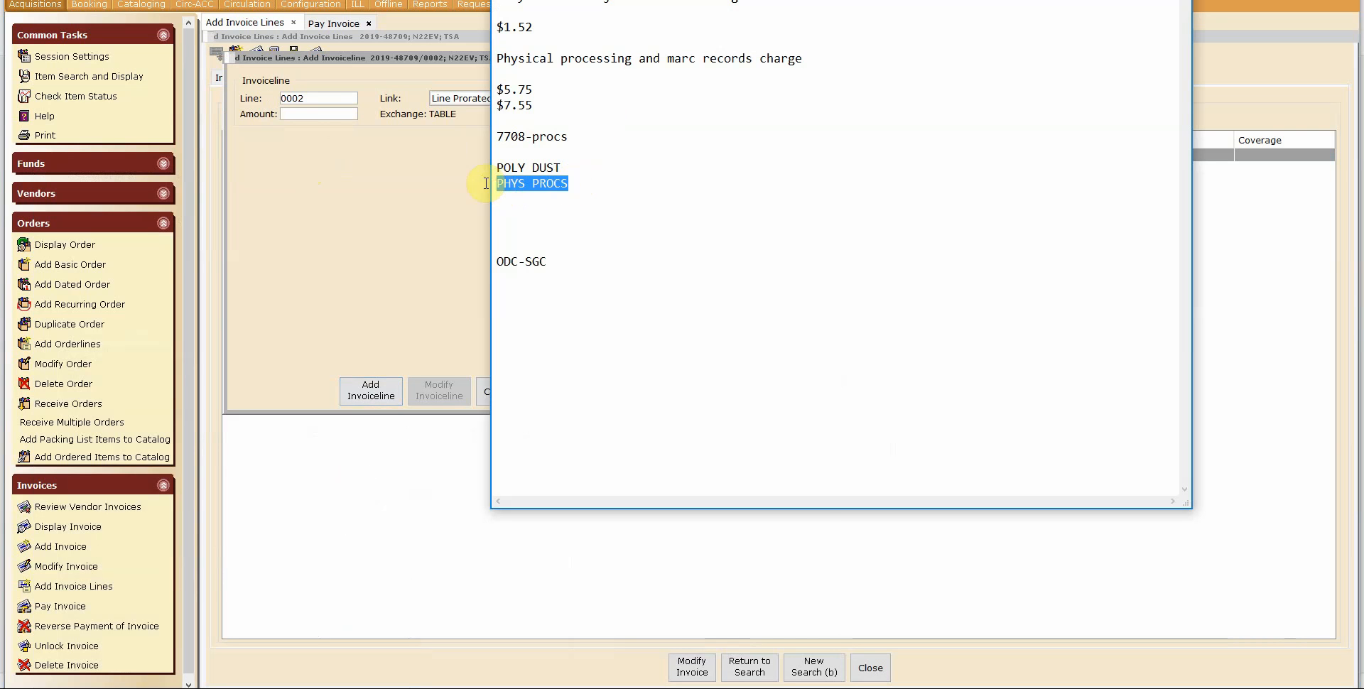
pyautogui.click(331, 105)
pyautogui.doubleClick(323, 101)
pyautogui.write('PHYS PROCS')
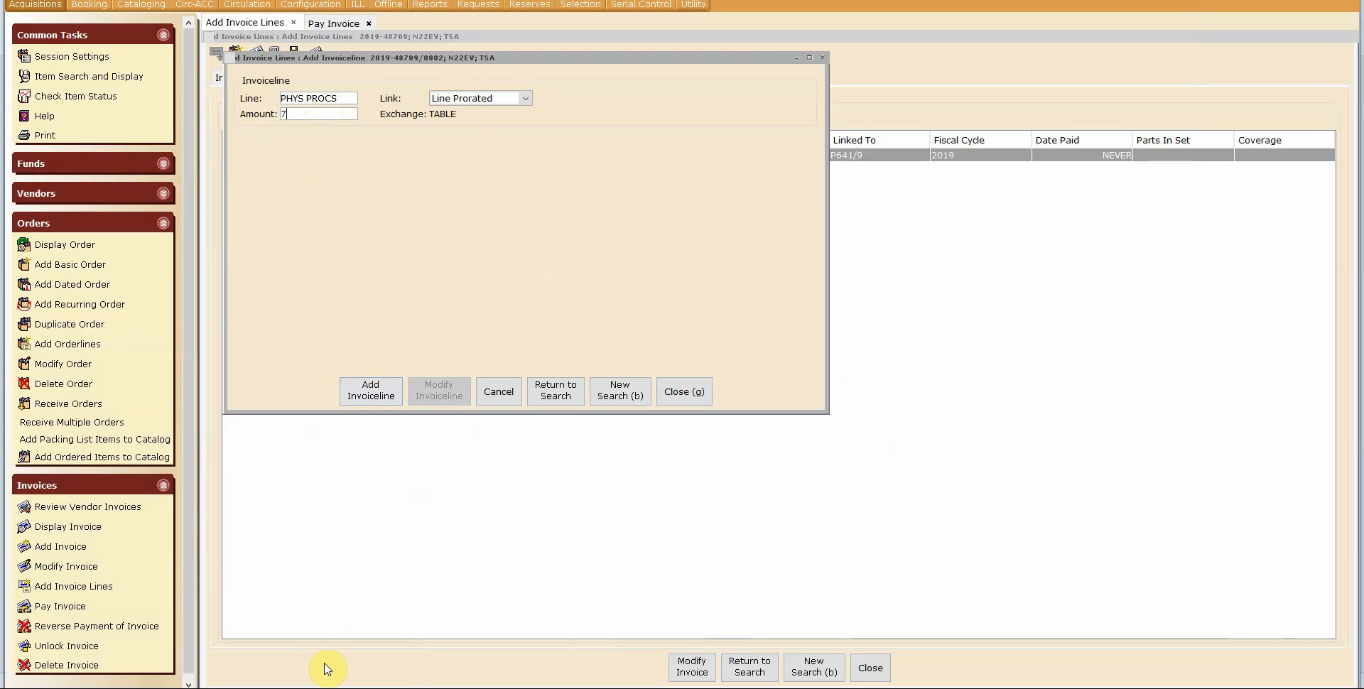
pyautogui.click(361, 389)
# Step: Fill the line's NOTE with "Physical processing and marc records charge" from the notes and save the invoice line
pyautogui.click(403, 266)
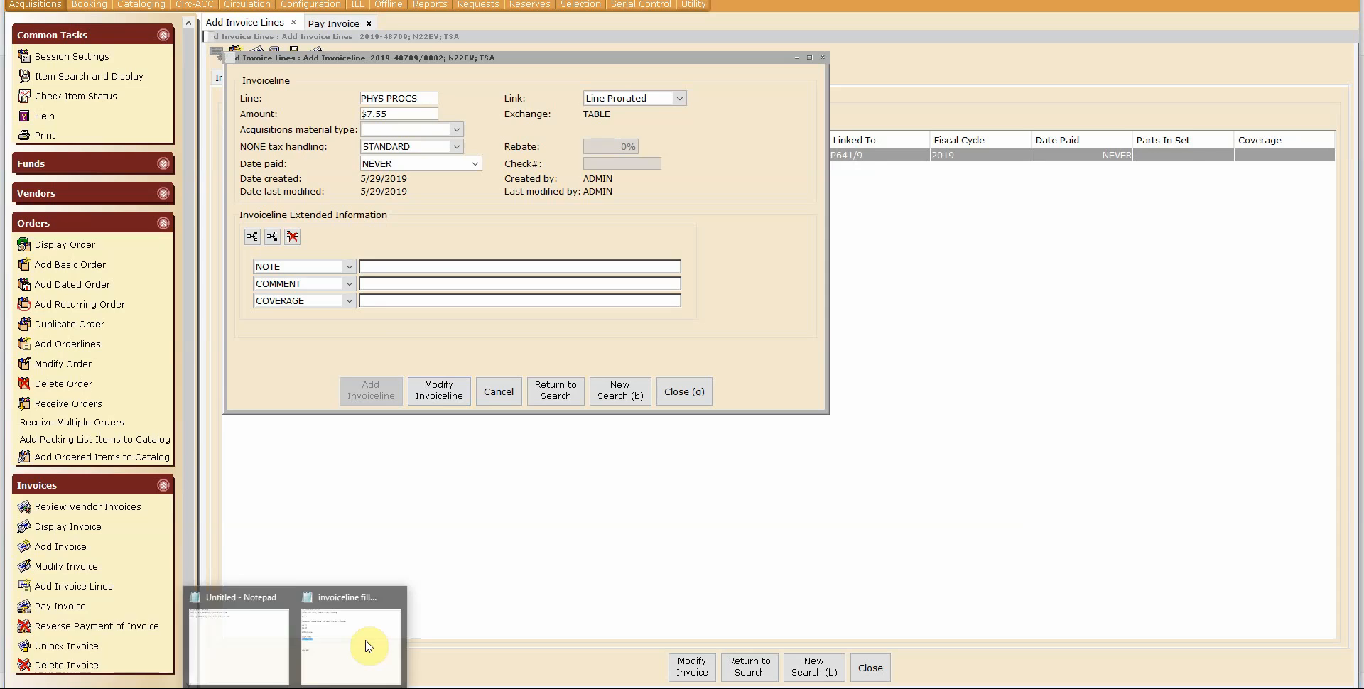
pyautogui.click(366, 643)
pyautogui.moveTo(803, 58); pyautogui.dragTo(496, 60)
pyautogui.hotkey('ctrl', 'c')
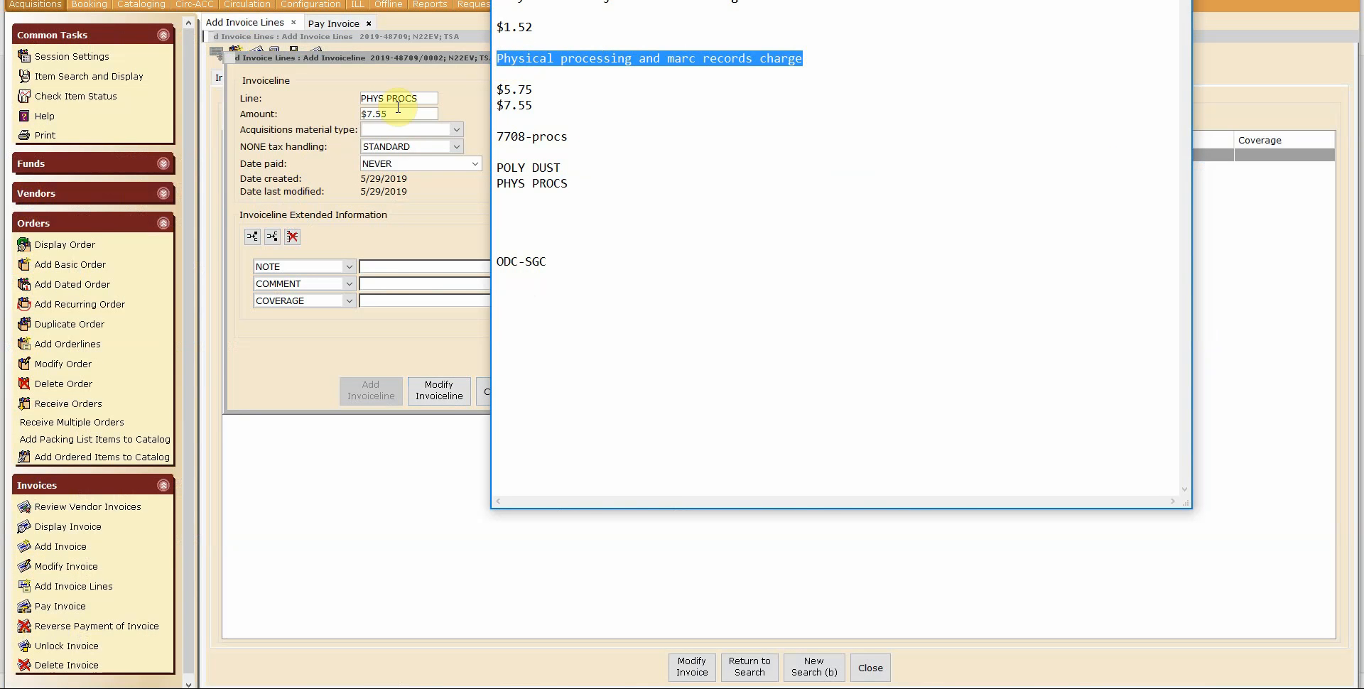
pyautogui.click(382, 270)
pyautogui.hotkey('ctrl', 'v')
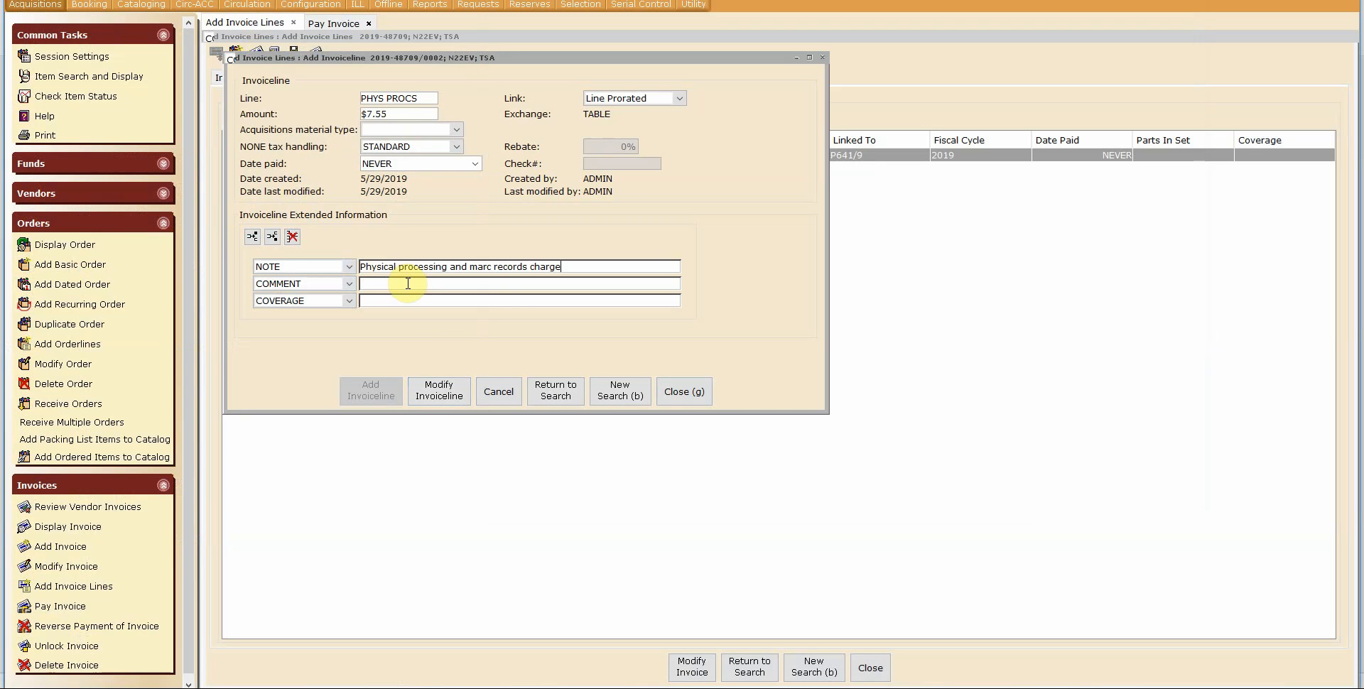
pyautogui.click(439, 393)
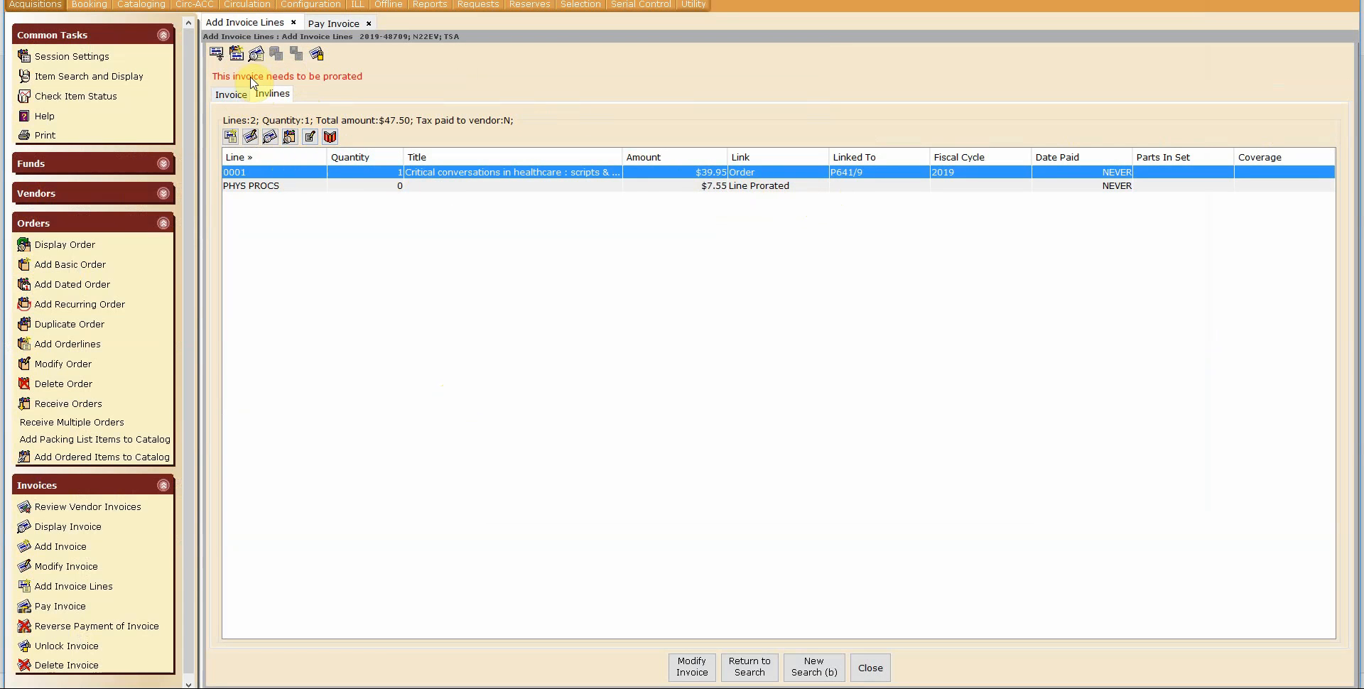
# Step: Prorate the invoice and acknowledge the confirmation
pyautogui.click(218, 60)
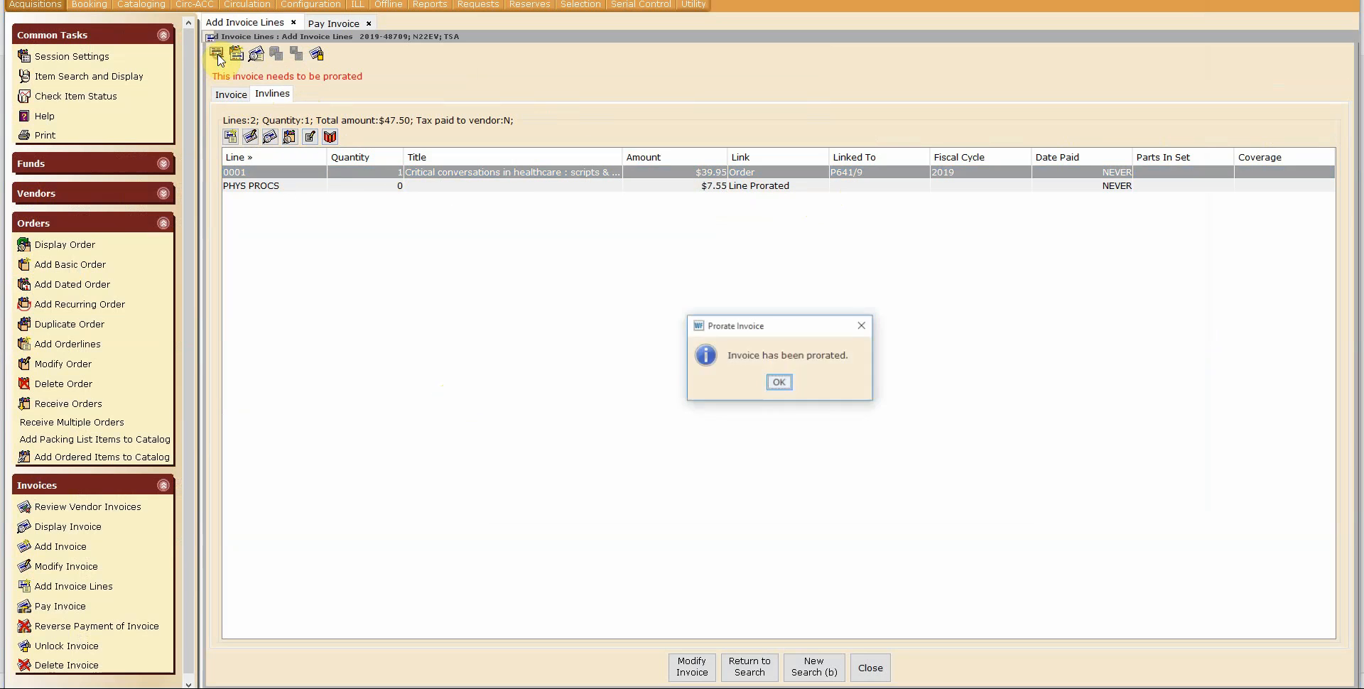
pyautogui.click(777, 379)
# Step: Open Pay Invoice for the current invoice 2019-48709 and pay all selected lines
pyautogui.click(334, 23)
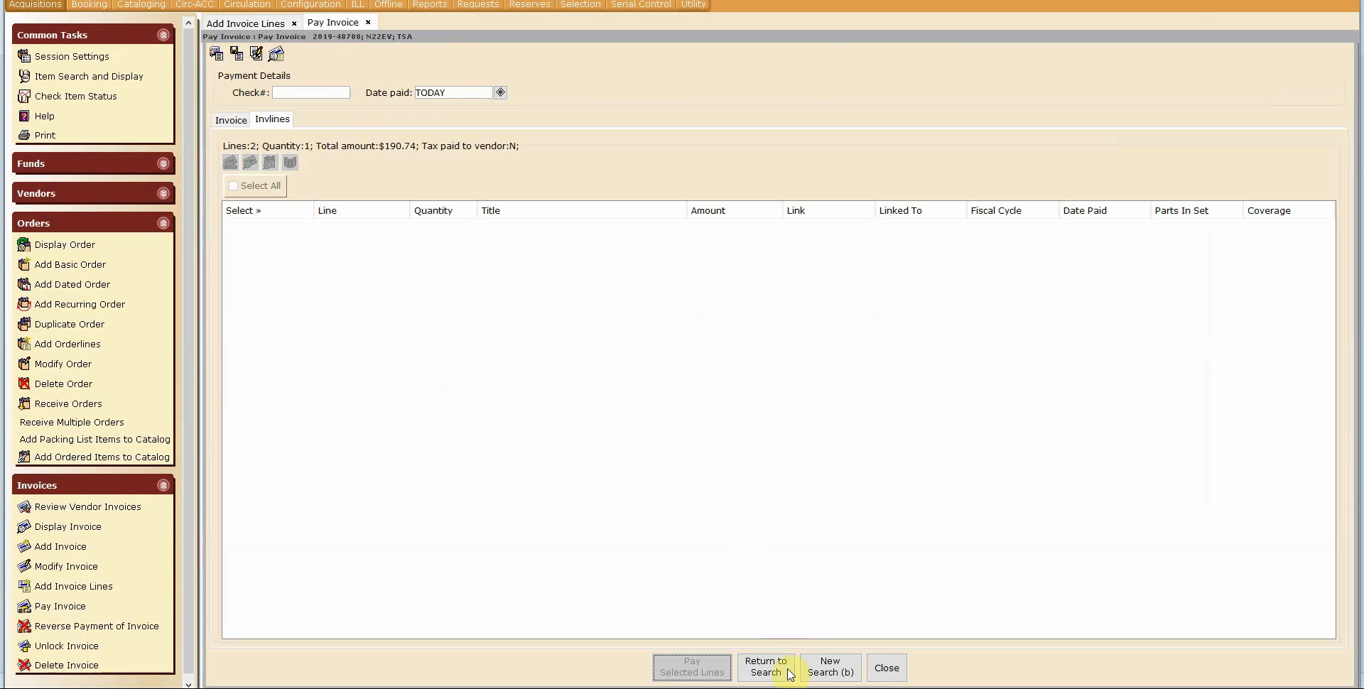
pyautogui.click(765, 668)
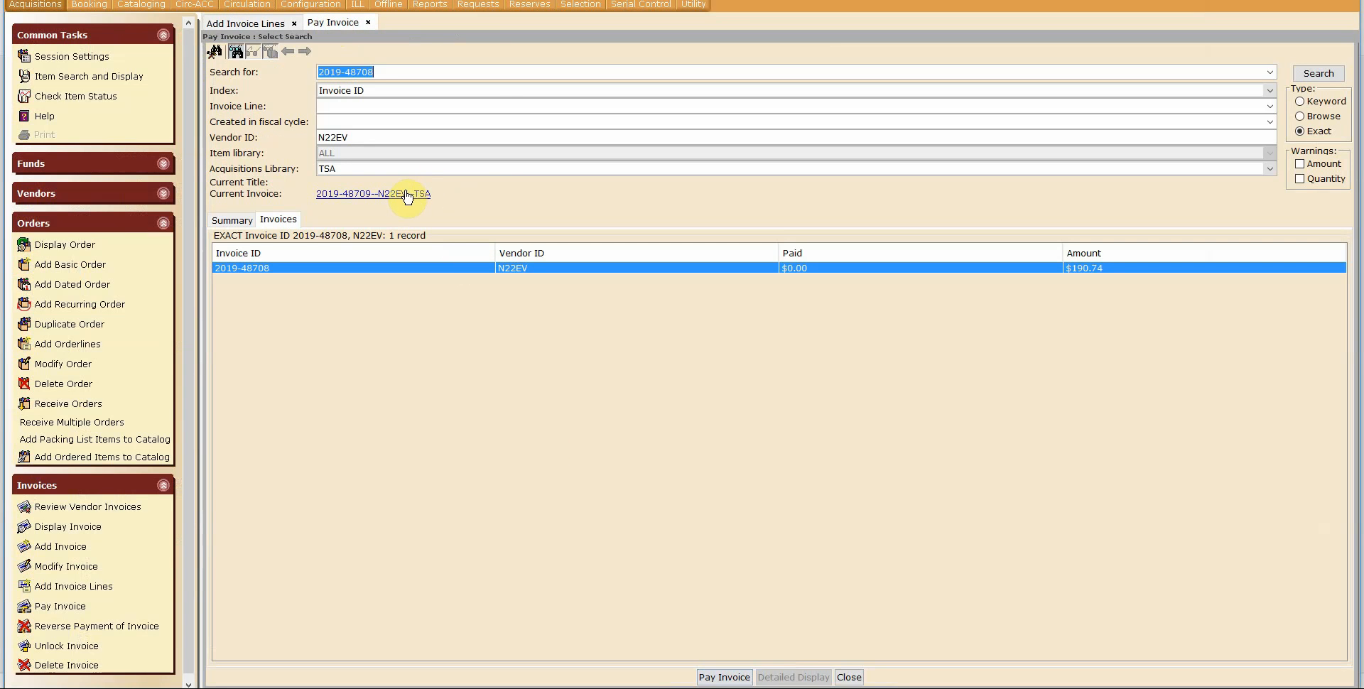
pyautogui.click(367, 193)
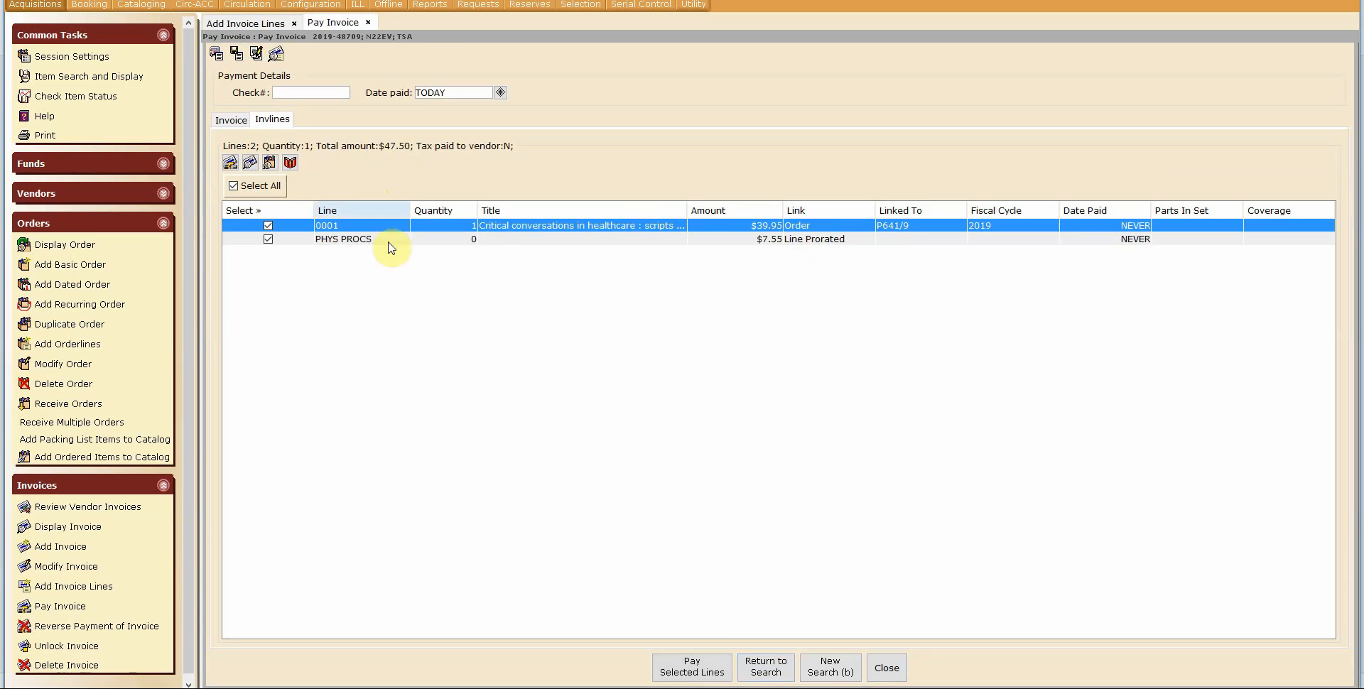
pyautogui.click(683, 672)
pyautogui.click(761, 404)
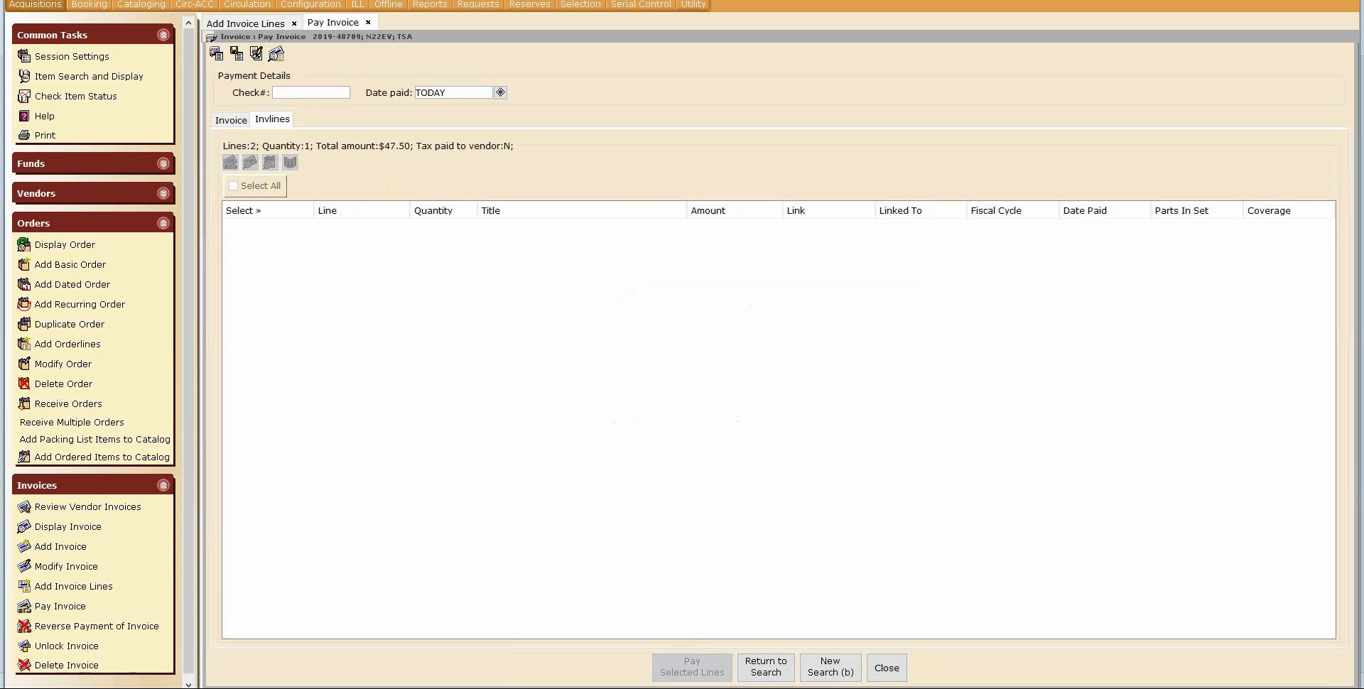
pyautogui.moveTo(434, 688)
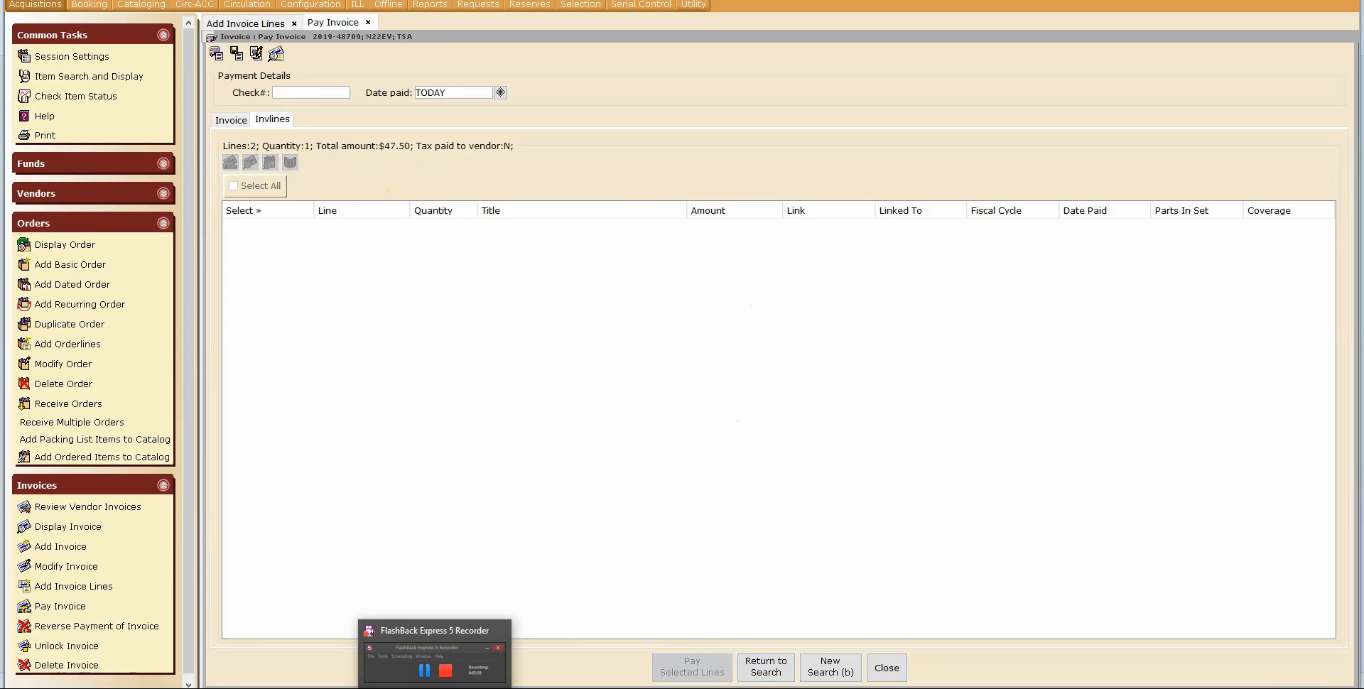